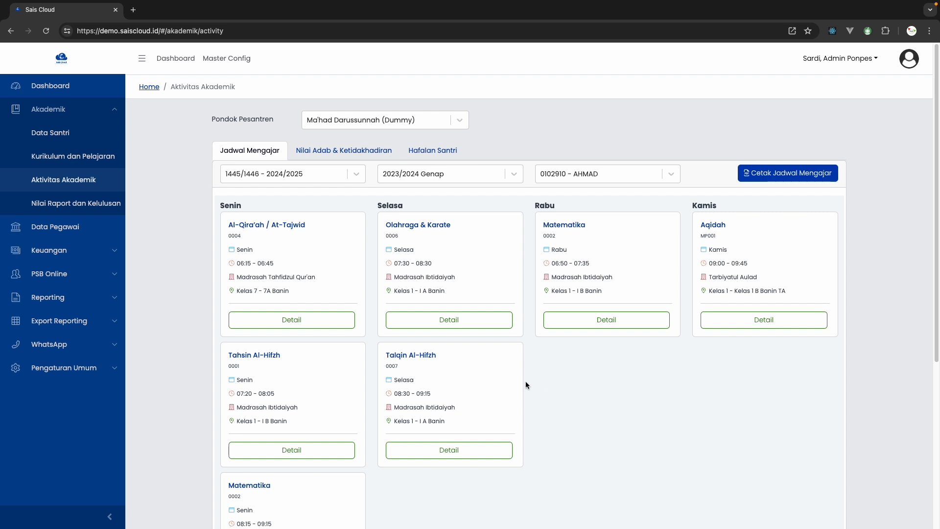
Preview the printable teaching schedule for the selected teacher and close the preview
{"action": "scroll", "coordinate": [525, 384], "scroll_direction": "down", "scroll_amount": 1}
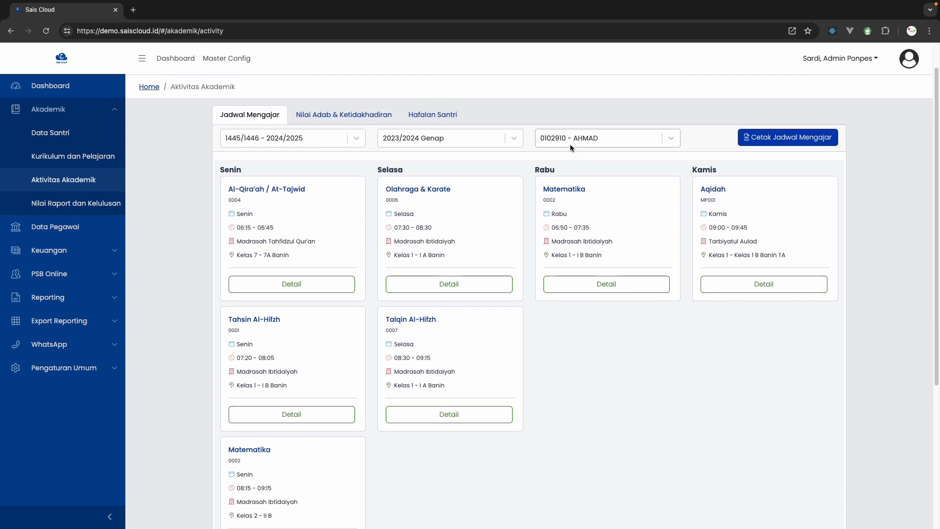
{"action": "scroll", "coordinate": [587, 205], "scroll_direction": "up", "scroll_amount": 1}
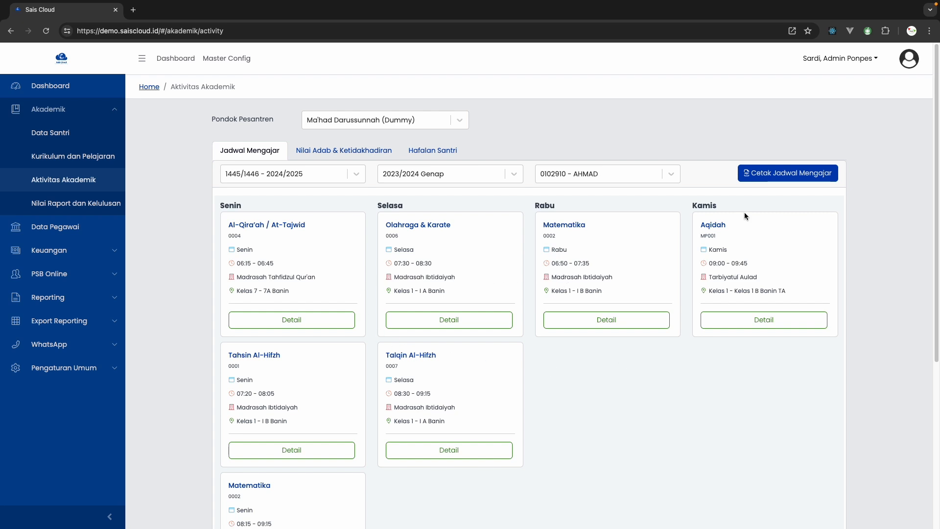
{"action": "left_click", "coordinate": [760, 180]}
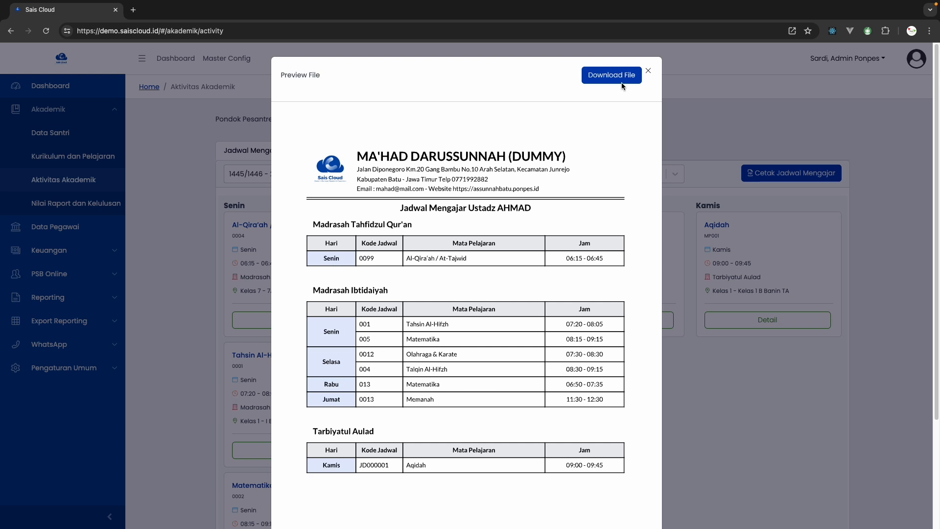
{"action": "left_click", "coordinate": [715, 354]}
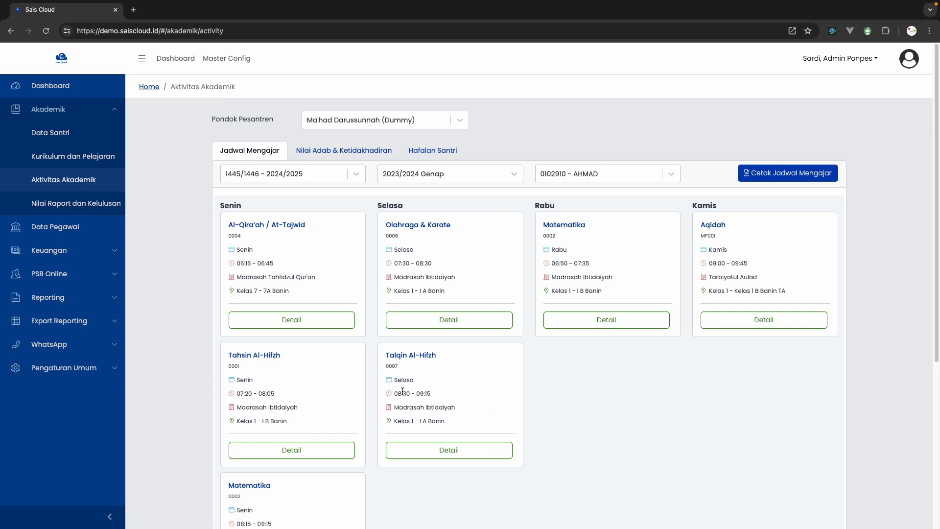
Examine the Talqin Al-Hifzh and Aqidah schedule cards for their subject, education level and class
{"action": "scroll", "coordinate": [403, 390], "scroll_direction": "down", "scroll_amount": 1}
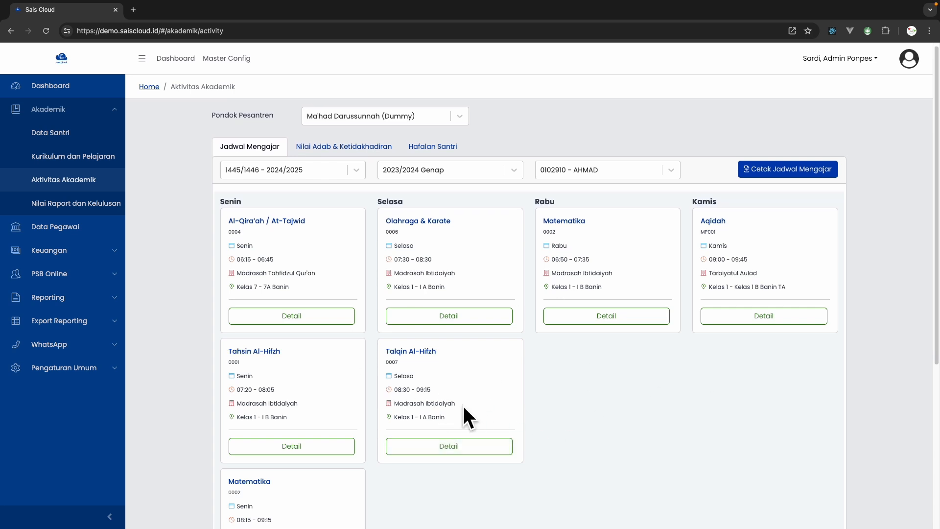
{"action": "scroll", "coordinate": [424, 413], "scroll_direction": "down", "scroll_amount": 3}
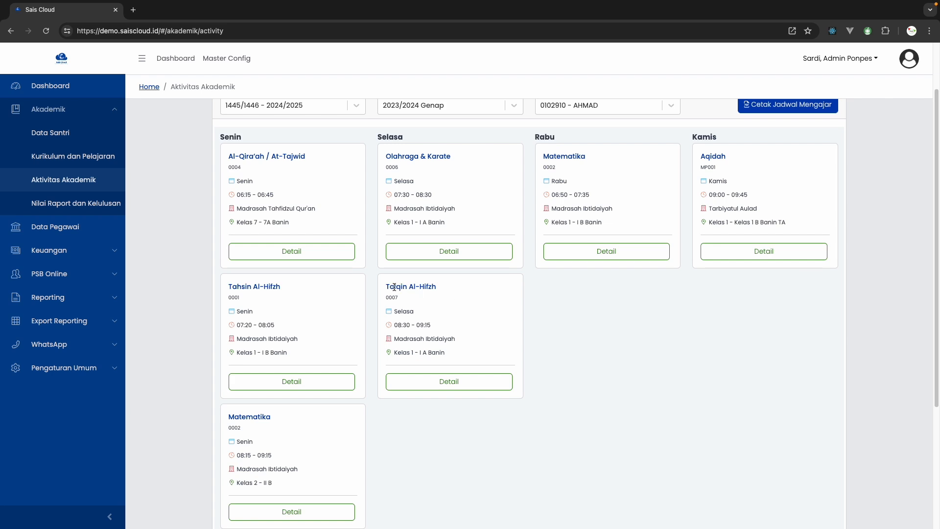
{"action": "left_click_drag", "start_coordinate": [385, 287], "coordinate": [447, 289]}
{"action": "left_click", "coordinate": [446, 289]}
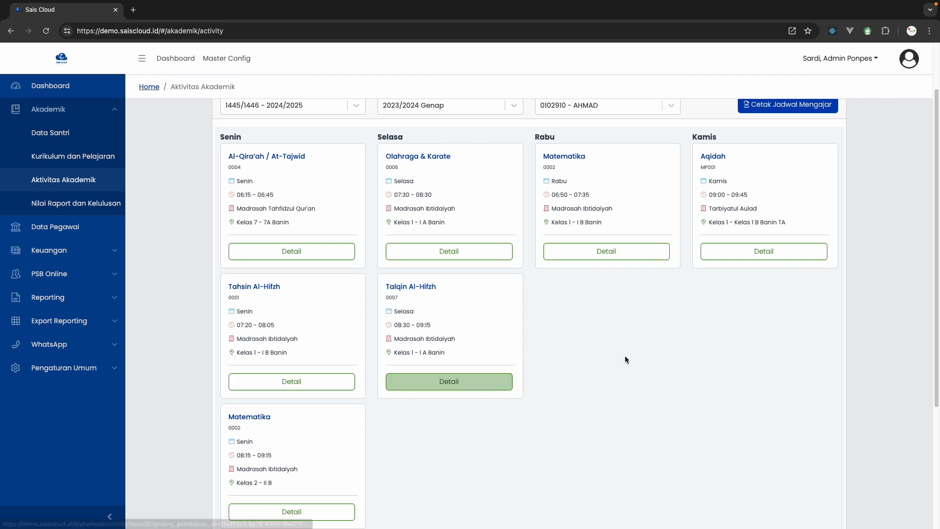
{"action": "left_click_drag", "start_coordinate": [395, 339], "coordinate": [456, 344]}
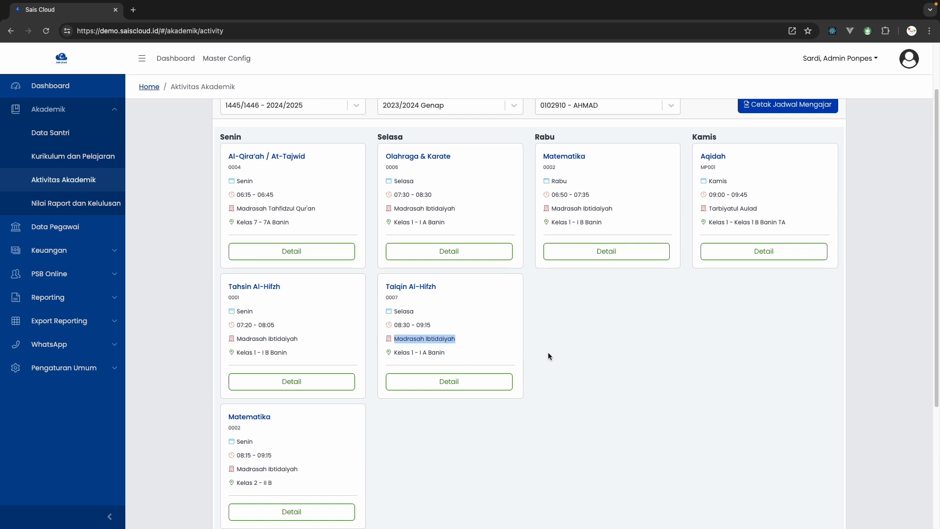
{"action": "scroll", "coordinate": [548, 351], "scroll_direction": "up", "scroll_amount": 1}
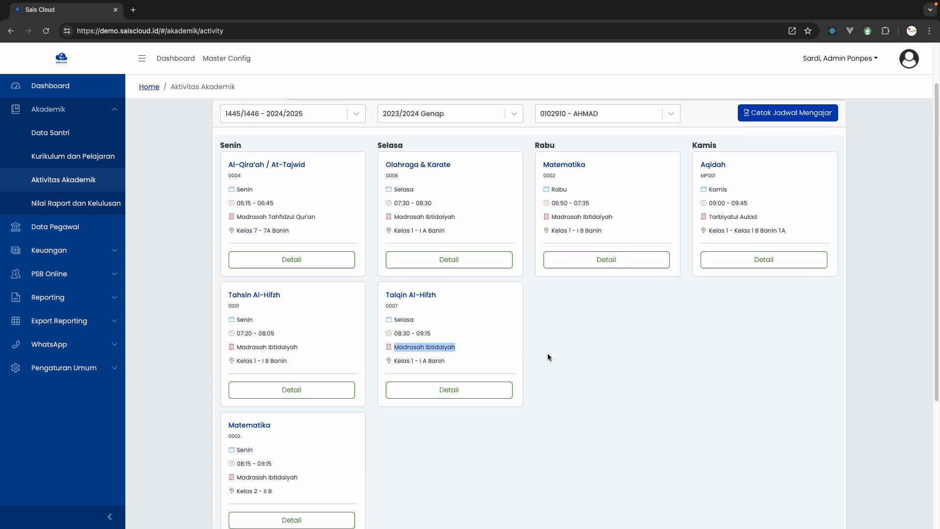
{"action": "left_click", "coordinate": [731, 231]}
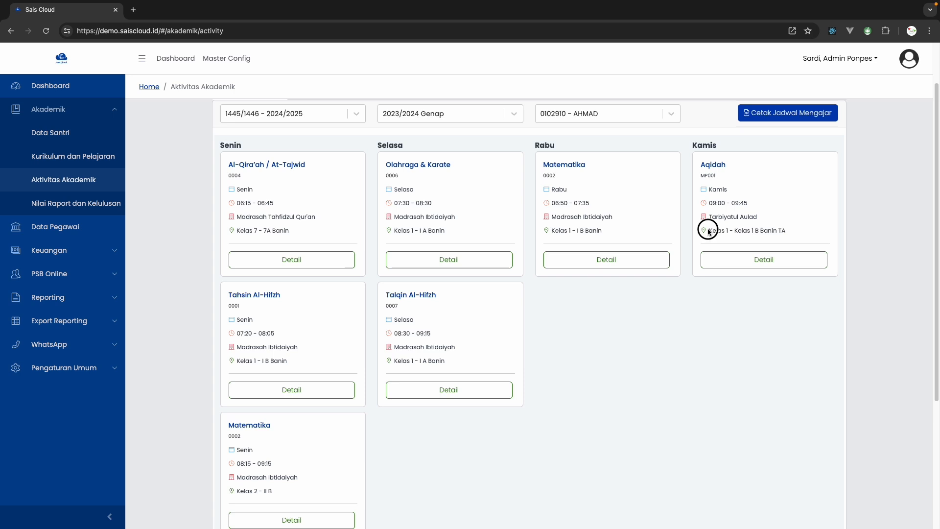
{"action": "left_click_drag", "start_coordinate": [709, 231], "coordinate": [789, 230]}
{"action": "left_click", "coordinate": [713, 201]}
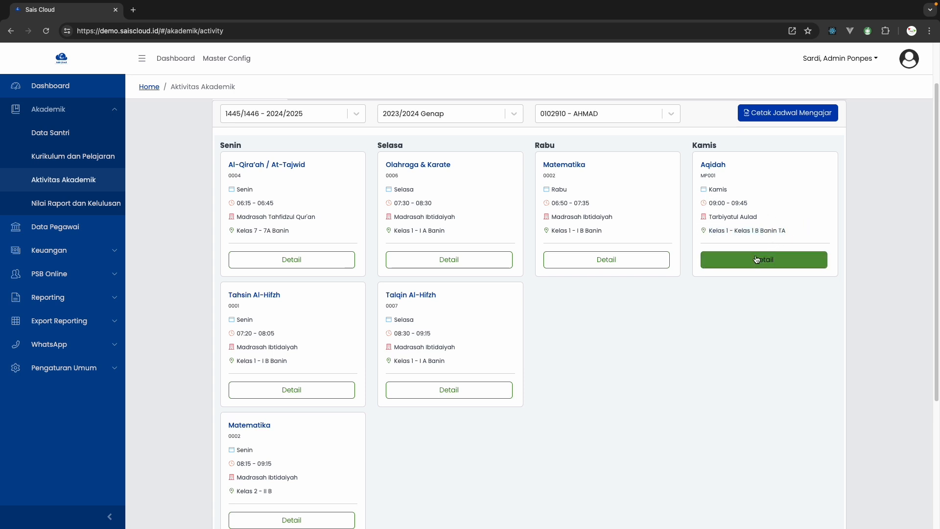
Open the details of the Kamis Aqidah class, remove its existing Nilai Tugas assessment row and save
{"action": "scroll", "coordinate": [735, 294], "scroll_direction": "up", "scroll_amount": 3}
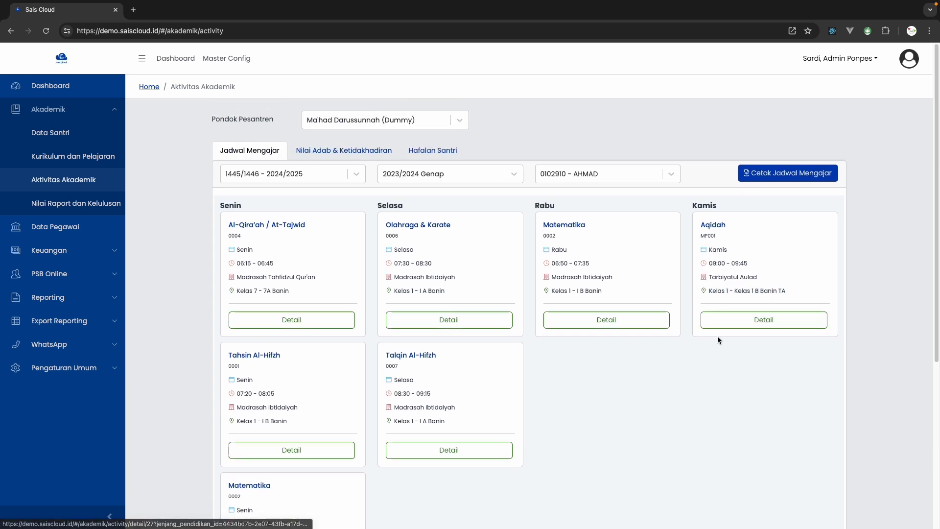
{"action": "left_click", "coordinate": [757, 327]}
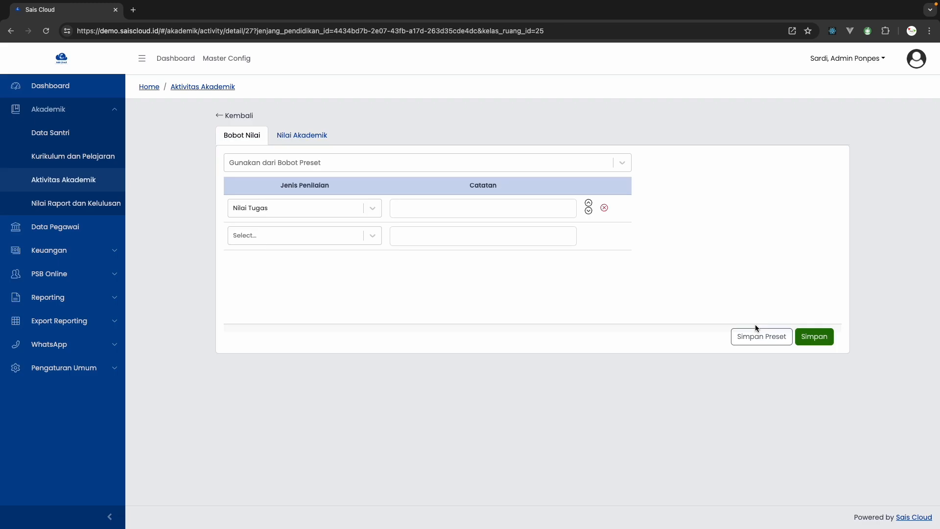
{"action": "left_click", "coordinate": [604, 208]}
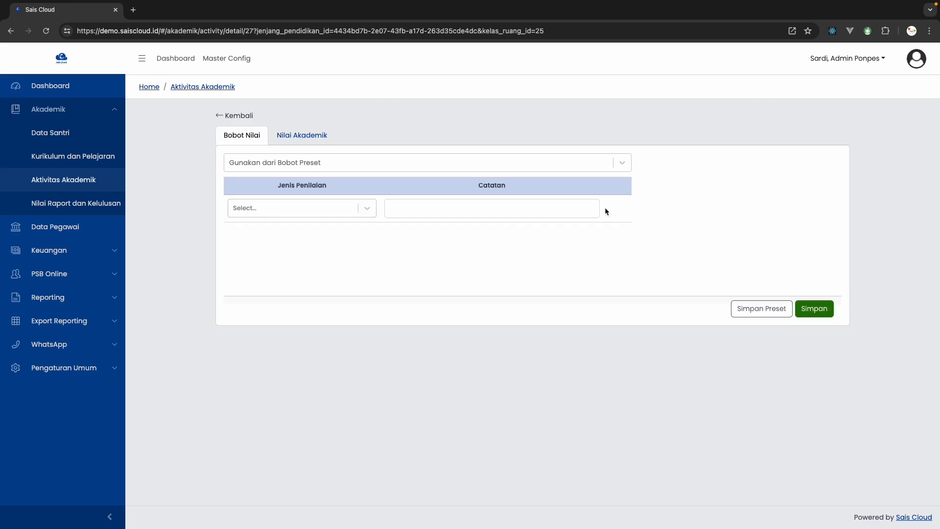
{"action": "left_click", "coordinate": [817, 312]}
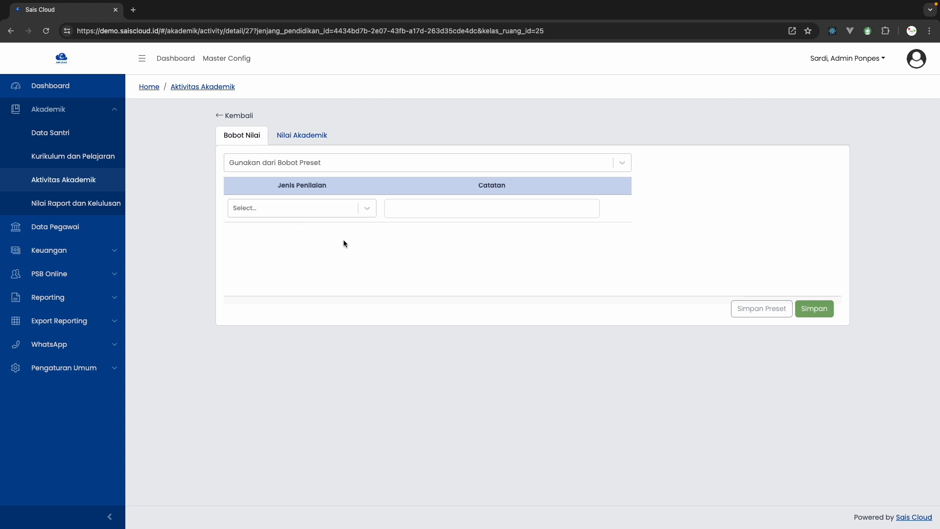
Add a Nilai Tugas assessment to the grade components with the note "Nilai Tugas 1"
{"action": "left_click", "coordinate": [328, 211]}
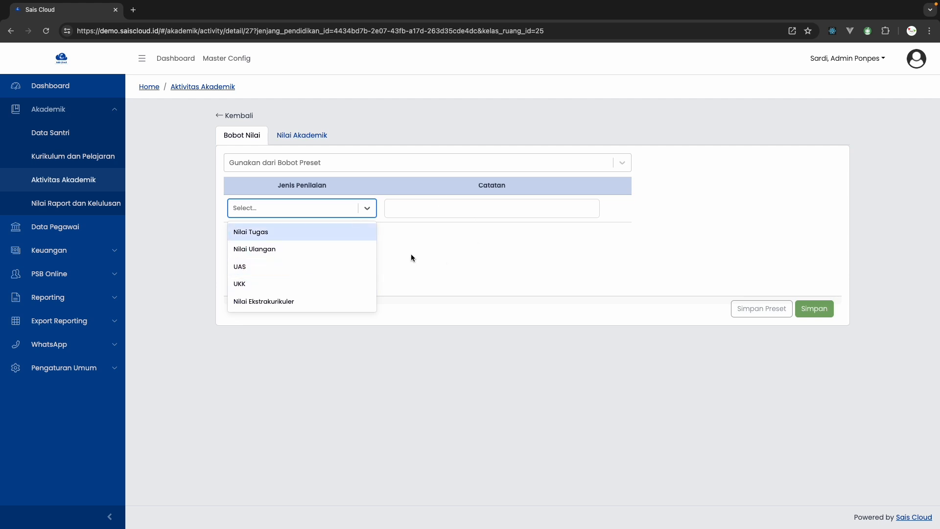
{"action": "left_click", "coordinate": [329, 233]}
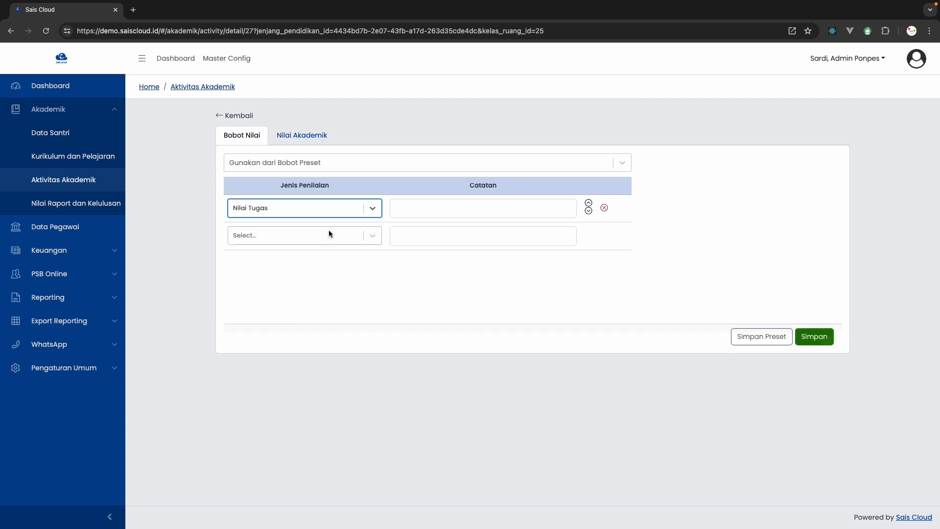
{"action": "left_click", "coordinate": [442, 209]}
{"action": "type", "text": "Nia"}
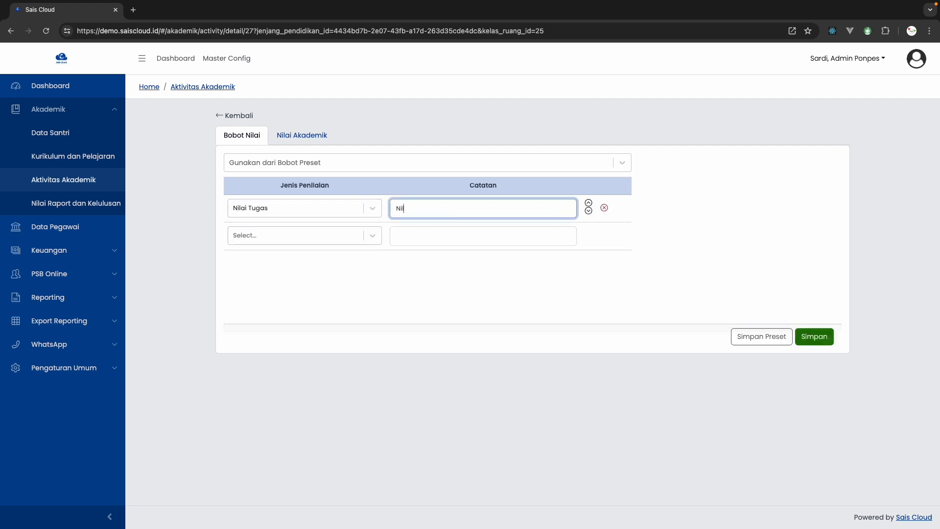
{"action": "type", "text": "ai Tugas 1"}
Add a second Nilai Tugas assessment with the note "Nilai Tugas 2"
{"action": "left_click", "coordinate": [330, 240]}
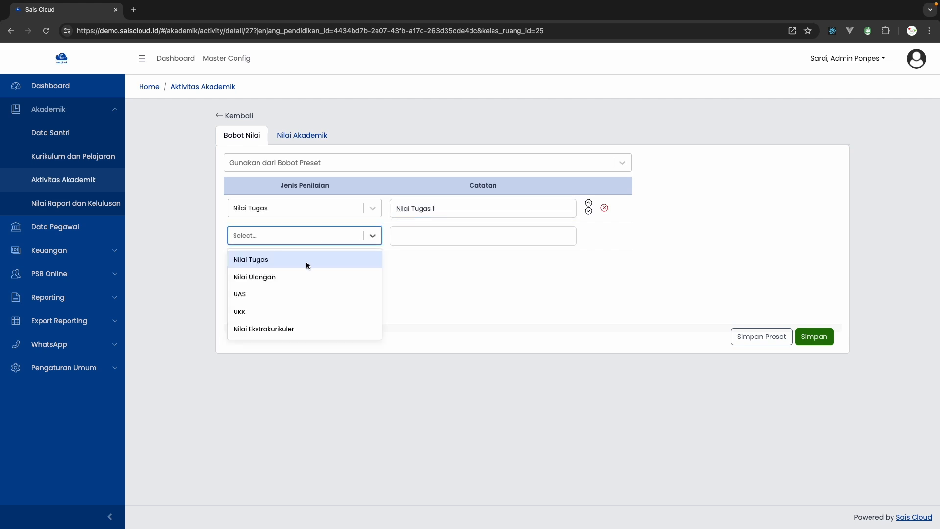
{"action": "left_click", "coordinate": [307, 258]}
{"action": "left_click", "coordinate": [406, 235]}
{"action": "type", "text": "Nil"}
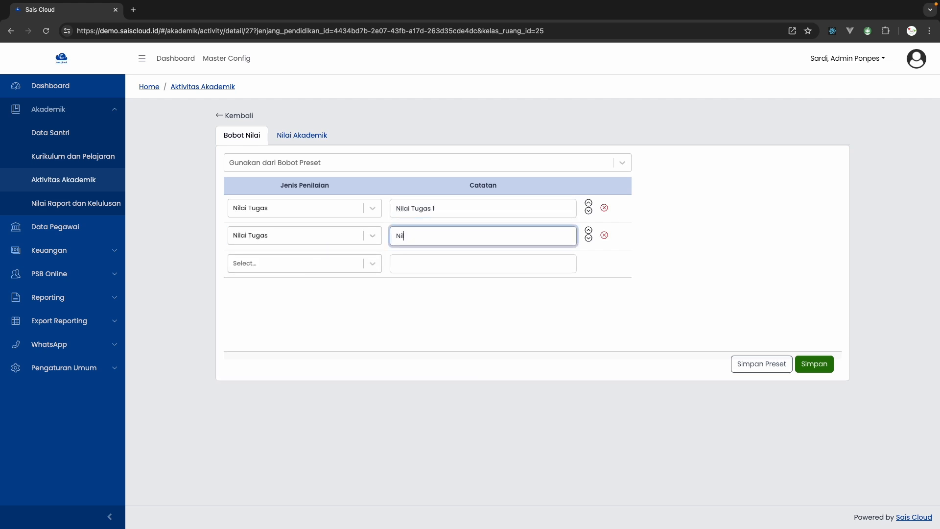
{"action": "type", "text": "ai Tugas 2"}
Add a Nilai Ulangan assessment in the third row with the note "Nilai Ulangan 1"
{"action": "left_click", "coordinate": [298, 269]}
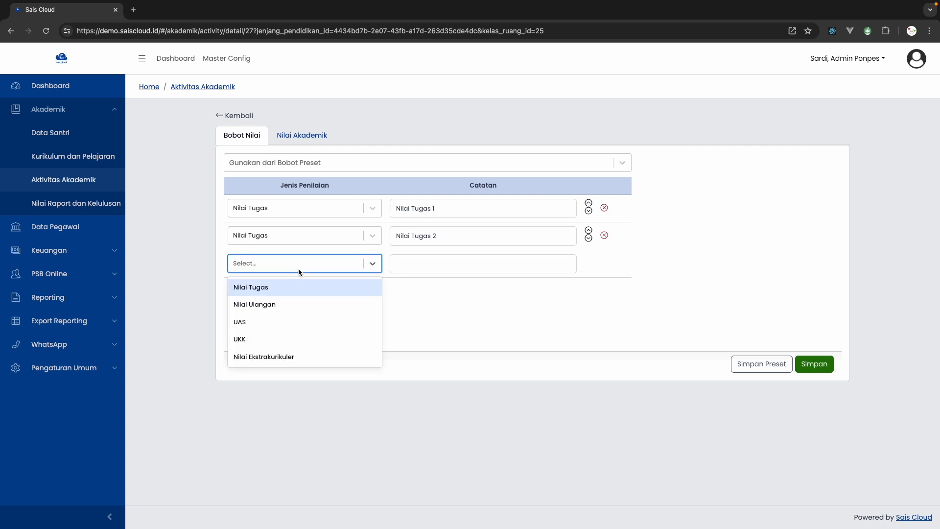
{"action": "left_click", "coordinate": [264, 303]}
{"action": "left_click", "coordinate": [404, 264]}
{"action": "type", "text": "Ni"}
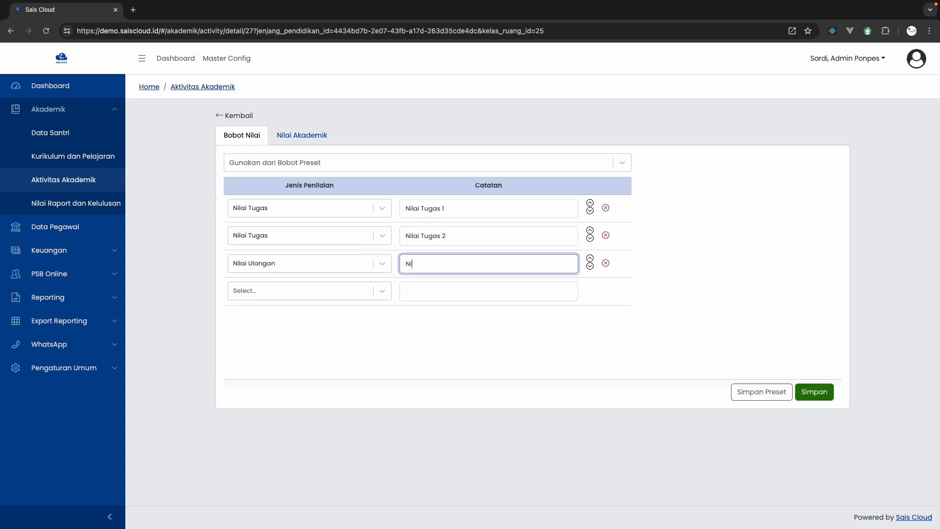
{"action": "type", "text": "lai Ulangan 1"}
Add a second Nilai Ulangan assessment in the fourth row with the note "Nilai Ulangan 2"
{"action": "left_click", "coordinate": [340, 291]}
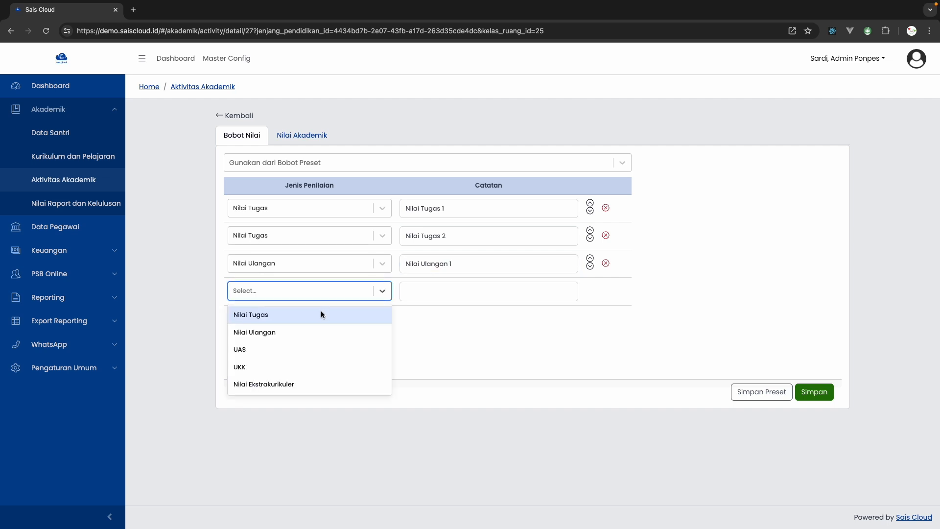
{"action": "left_click", "coordinate": [306, 330]}
{"action": "left_click", "coordinate": [459, 284]}
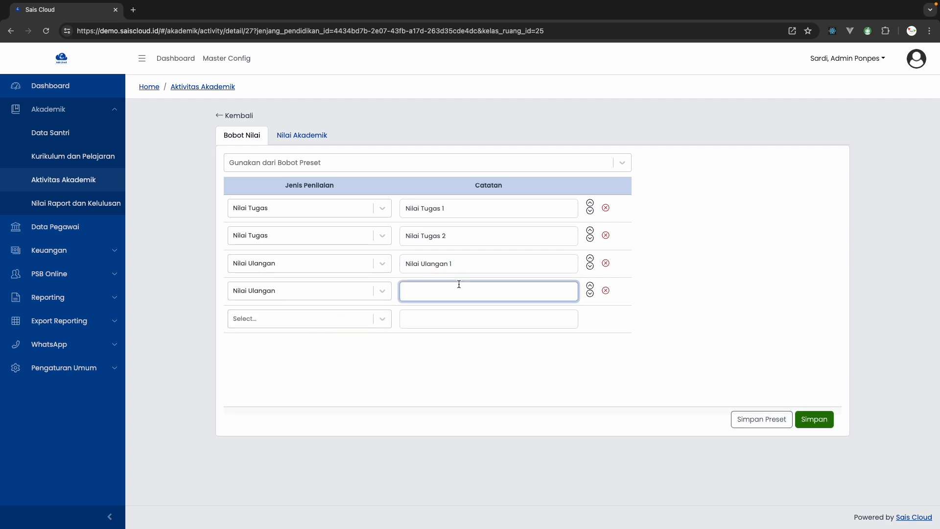
{"action": "type", "text": "Nilai Ulangan 2"}
{"action": "left_click", "coordinate": [330, 296]}
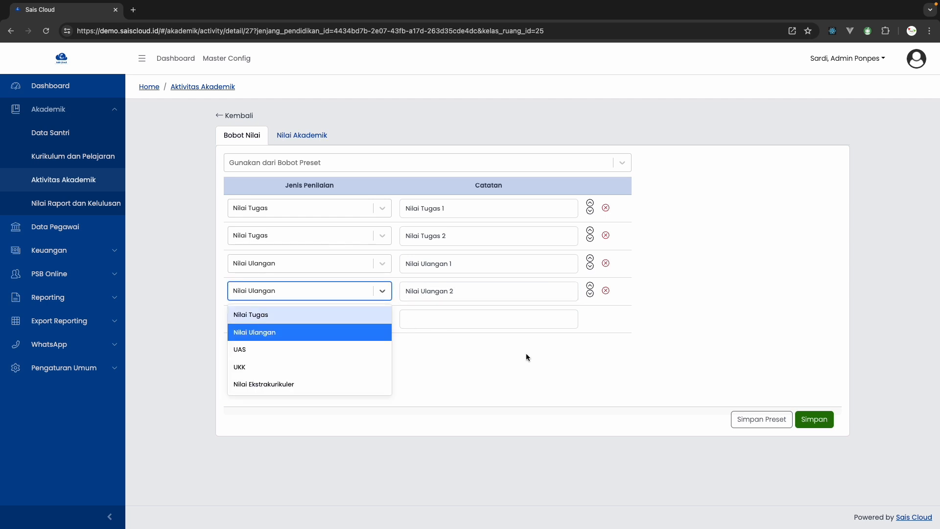
{"action": "left_click", "coordinate": [520, 368]}
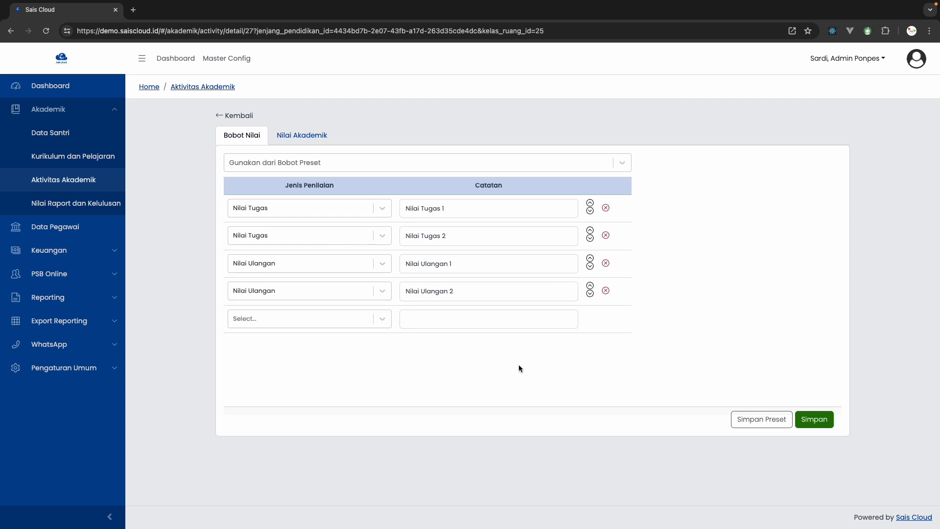
Open Master Config in a separate browser tab and view the academic assessment types under Penilaian
{"action": "left_click", "coordinate": [93, 369]}
{"action": "right_click", "coordinate": [66, 322]}
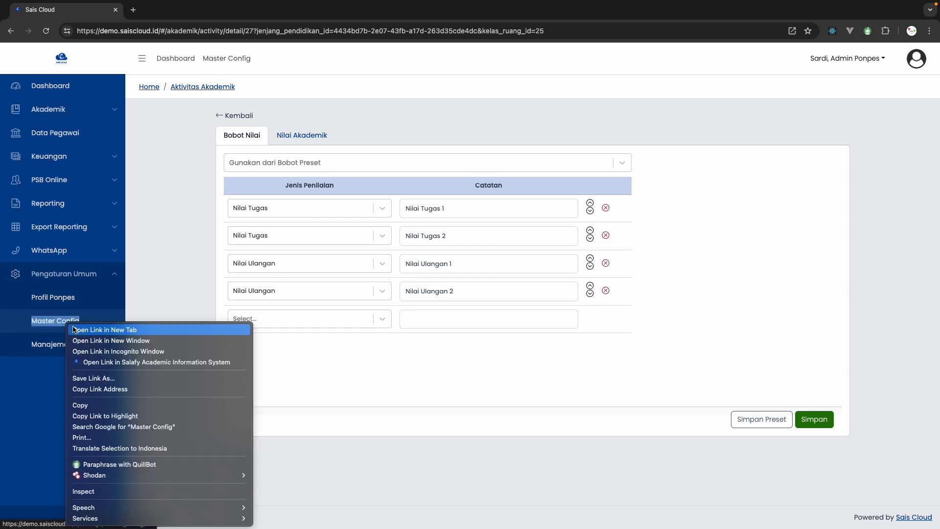
{"action": "left_click", "coordinate": [81, 329]}
{"action": "left_click", "coordinate": [149, 14]}
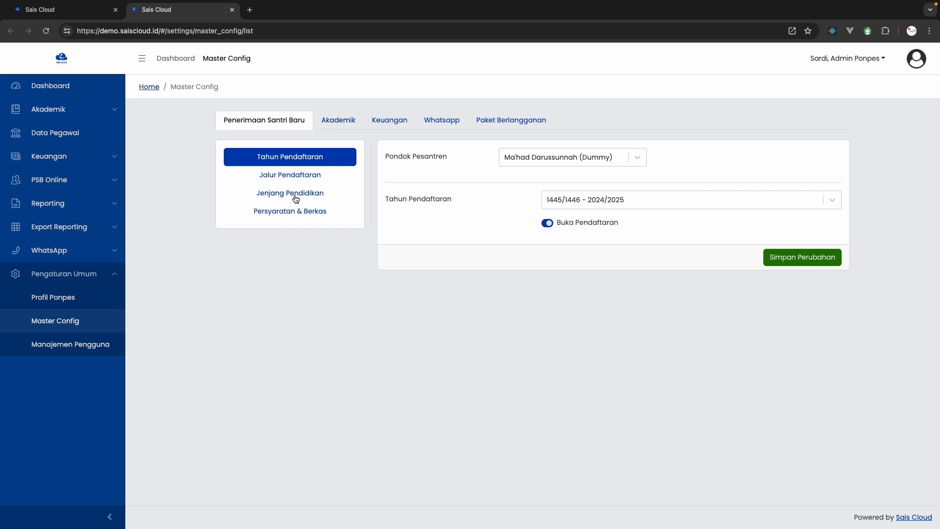
{"action": "left_click", "coordinate": [327, 121]}
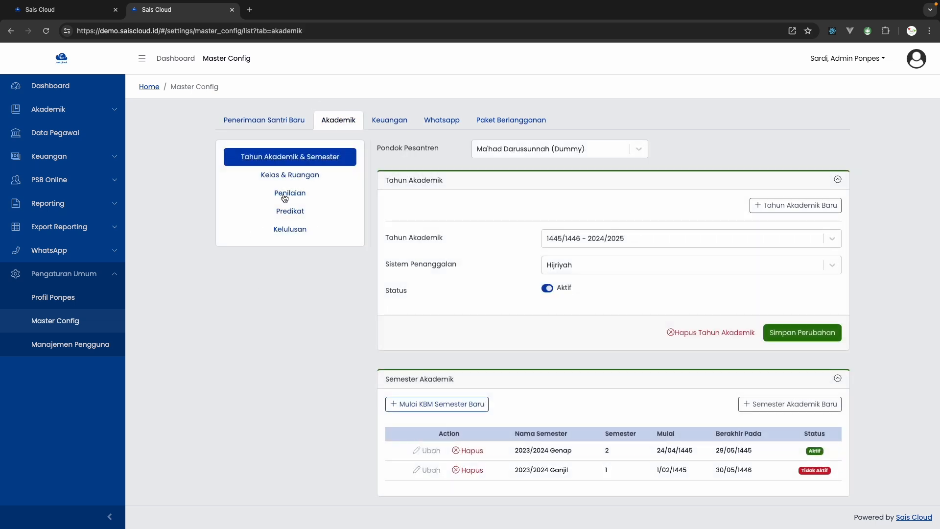
{"action": "left_click", "coordinate": [285, 196]}
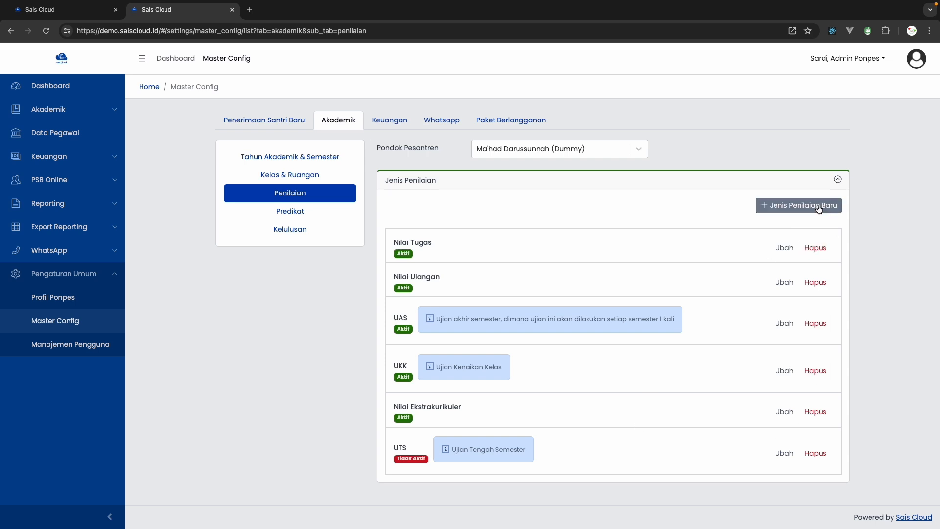
Return to the Aqidah class's grade components, add a UAS assessment without a note, and save the list
{"action": "left_click", "coordinate": [71, 15]}
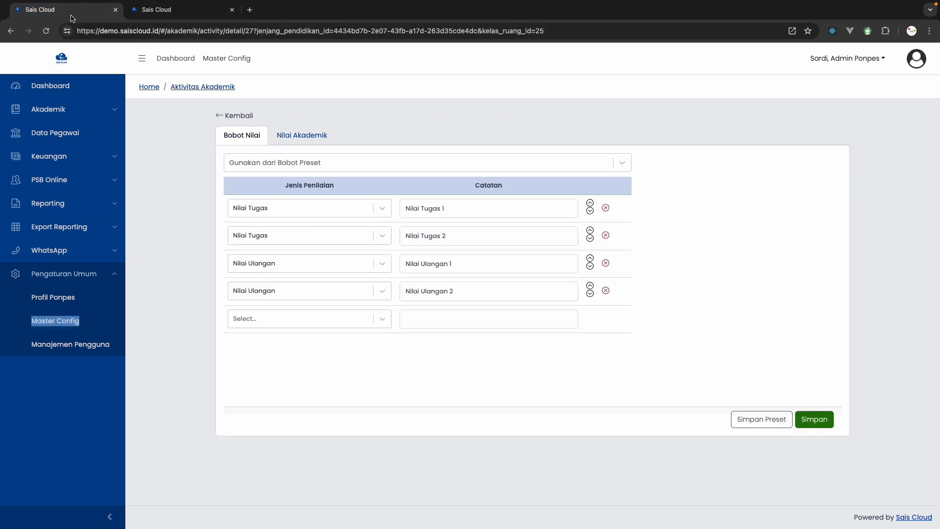
{"action": "left_click", "coordinate": [312, 319]}
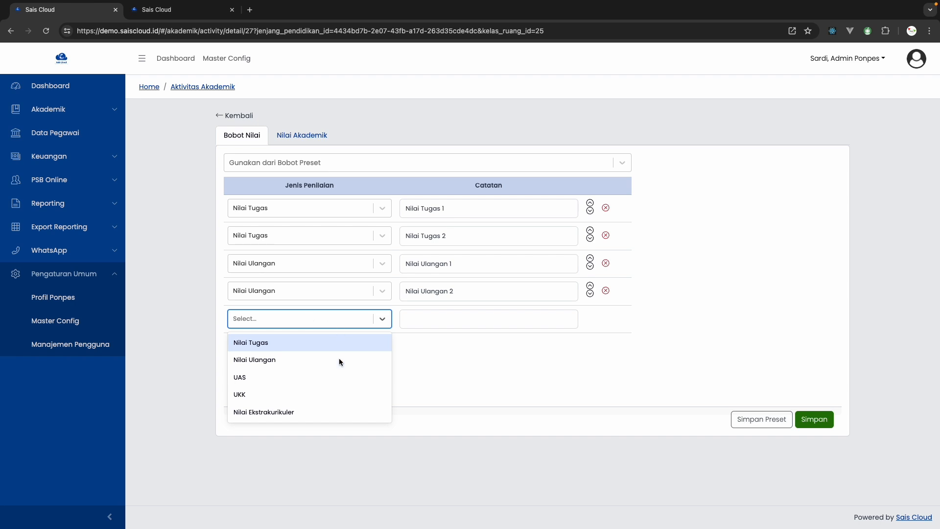
{"action": "left_click", "coordinate": [280, 381]}
{"action": "left_click", "coordinate": [444, 320]}
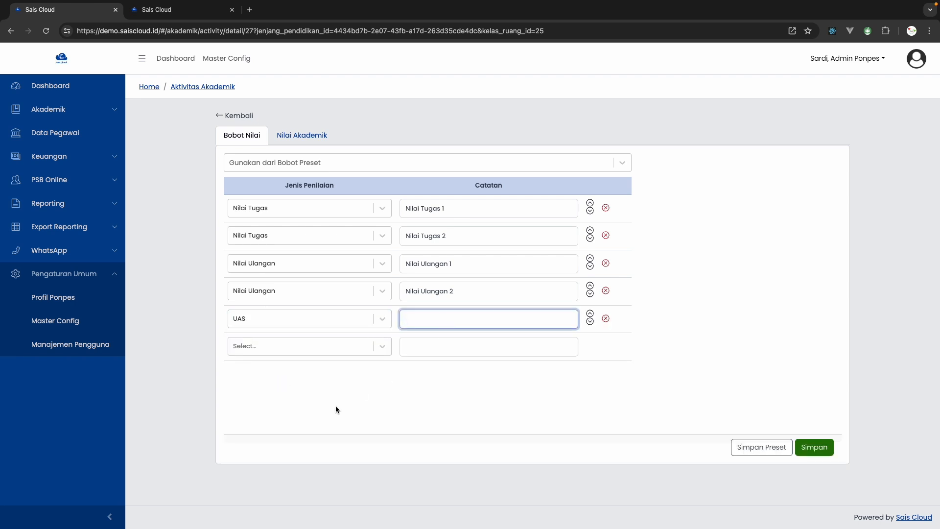
{"action": "left_click", "coordinate": [451, 405]}
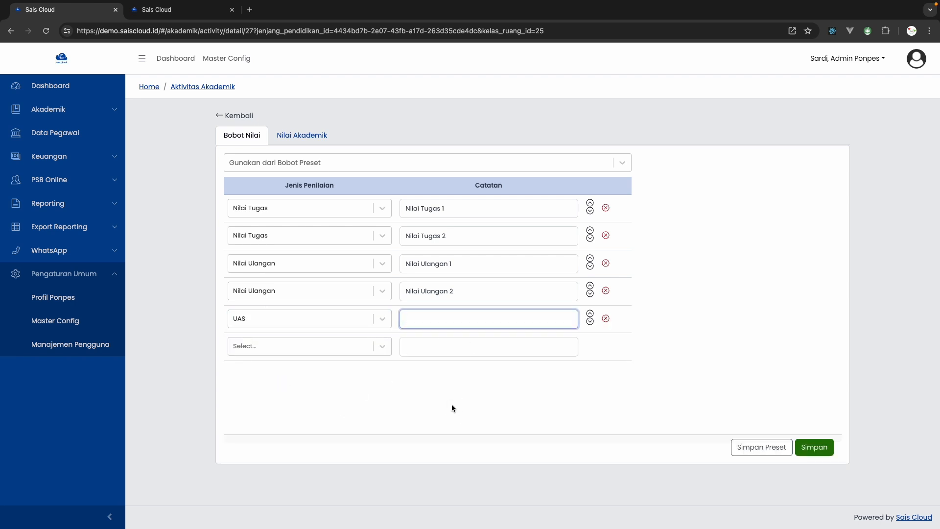
{"action": "left_click", "coordinate": [824, 452]}
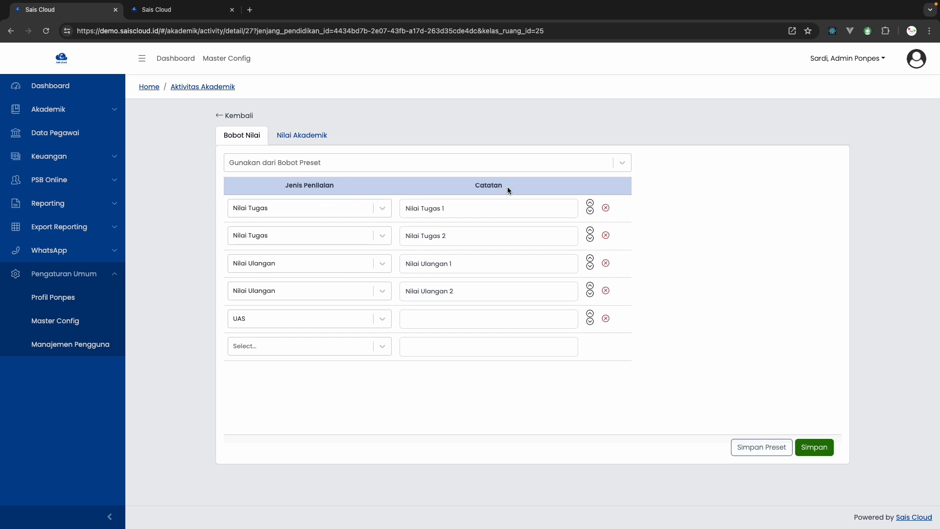
Save the Aqidah grade components as a preset named "Preset Mahad 1" usable by all ustadz, and check the list of available presets
{"action": "left_click", "coordinate": [761, 446]}
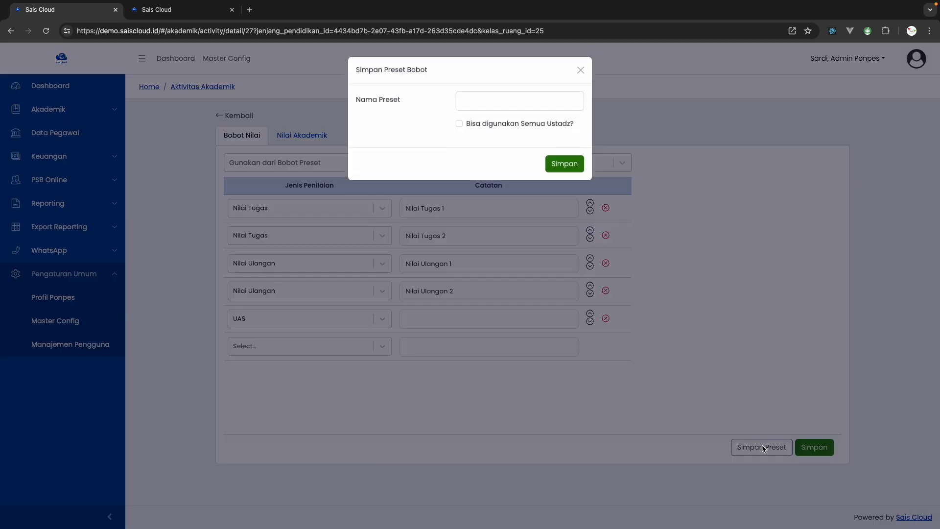
{"action": "left_click", "coordinate": [487, 104]}
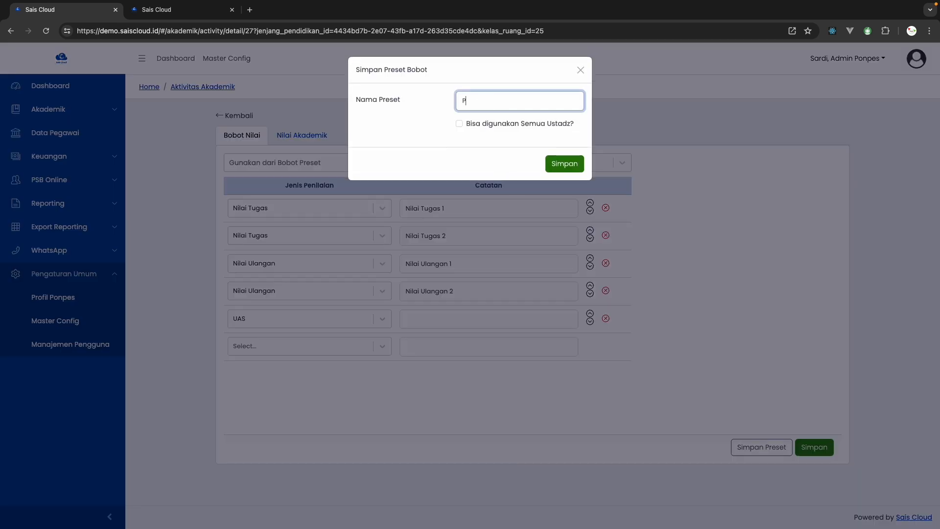
{"action": "type", "text": "Preset Mahad 1"}
{"action": "left_click", "coordinate": [490, 126]}
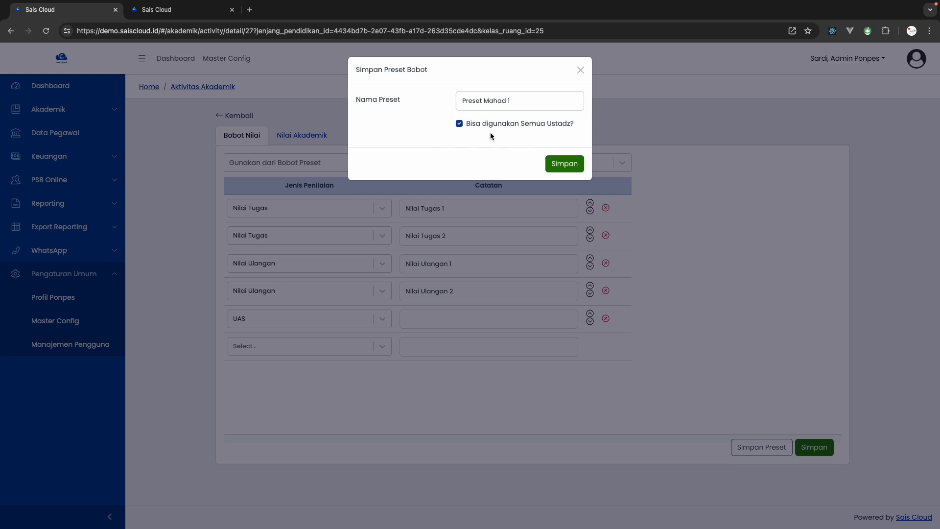
{"action": "left_click", "coordinate": [568, 166]}
{"action": "left_click", "coordinate": [415, 159]}
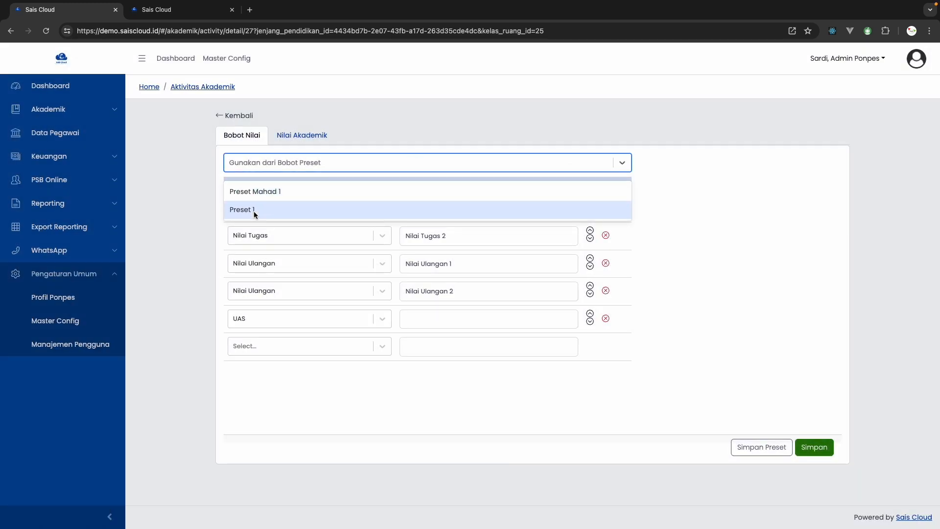
{"action": "left_click", "coordinate": [184, 220]}
Look through the grade components of other scheduled classes, including Olahraga & Karate on Selasa and Matematika on Rabu
{"action": "left_click", "coordinate": [245, 116]}
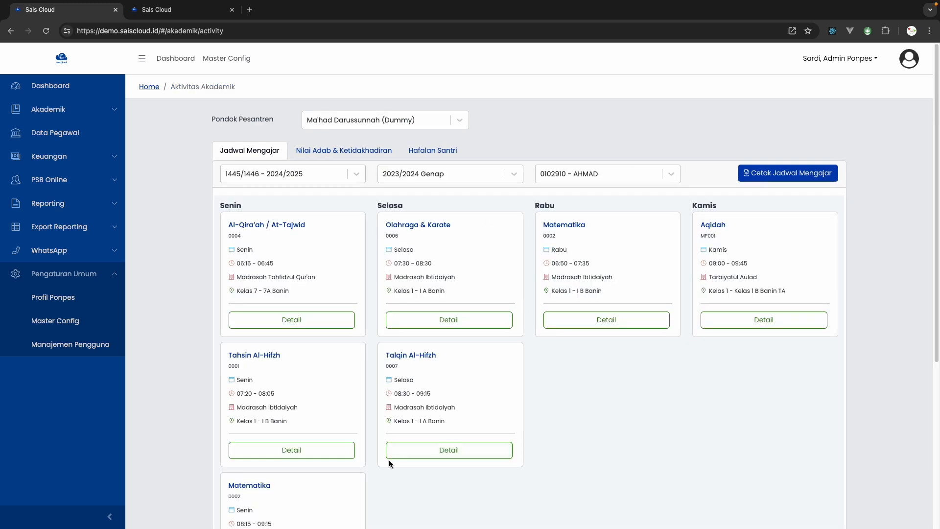
{"action": "scroll", "coordinate": [389, 460], "scroll_direction": "down", "scroll_amount": 3}
{"action": "left_click", "coordinate": [280, 491]}
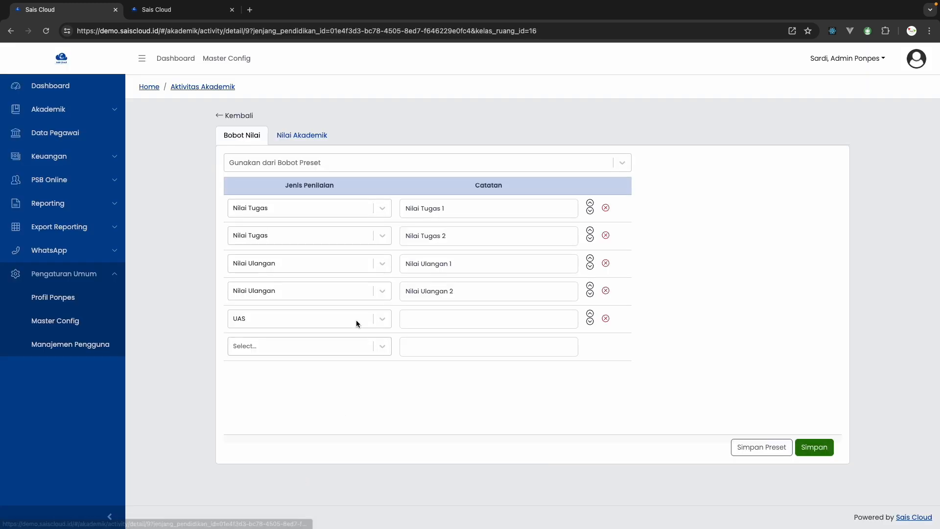
{"action": "left_click", "coordinate": [228, 117]}
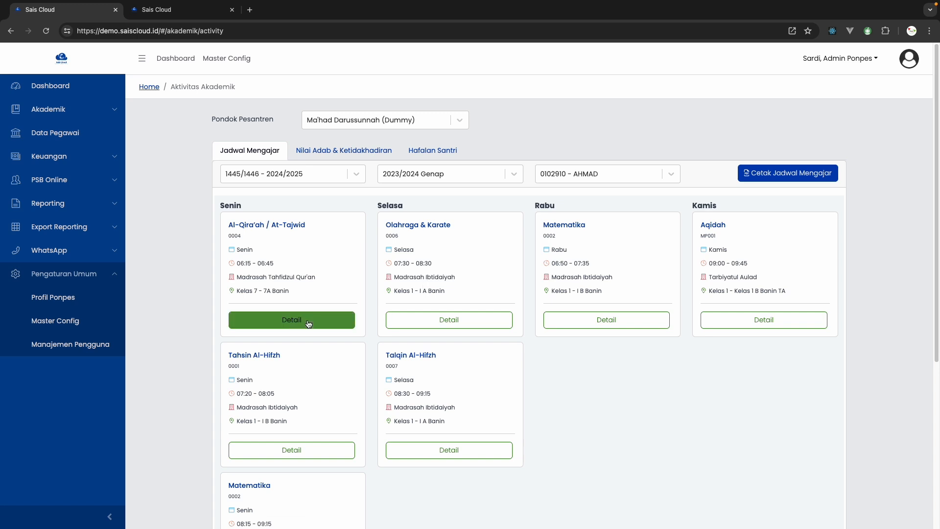
{"action": "left_click", "coordinate": [418, 319]}
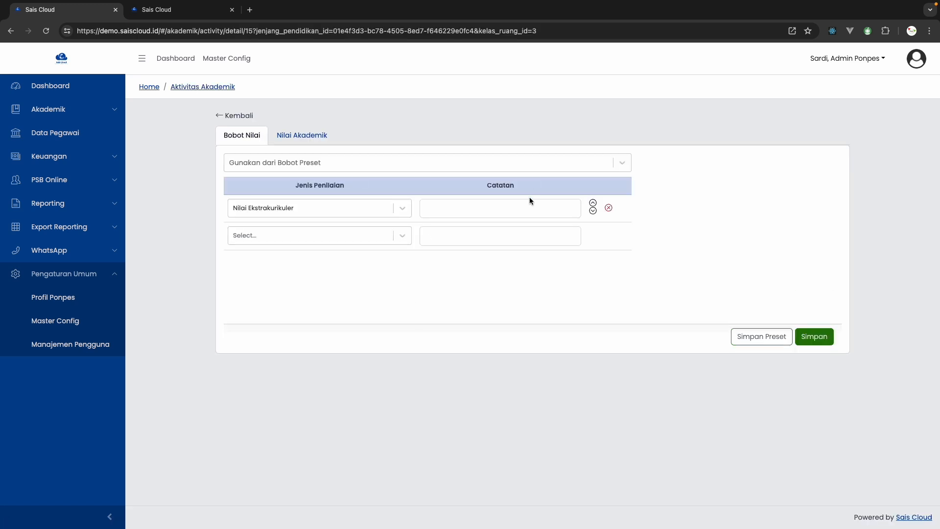
{"action": "left_click", "coordinate": [325, 138]}
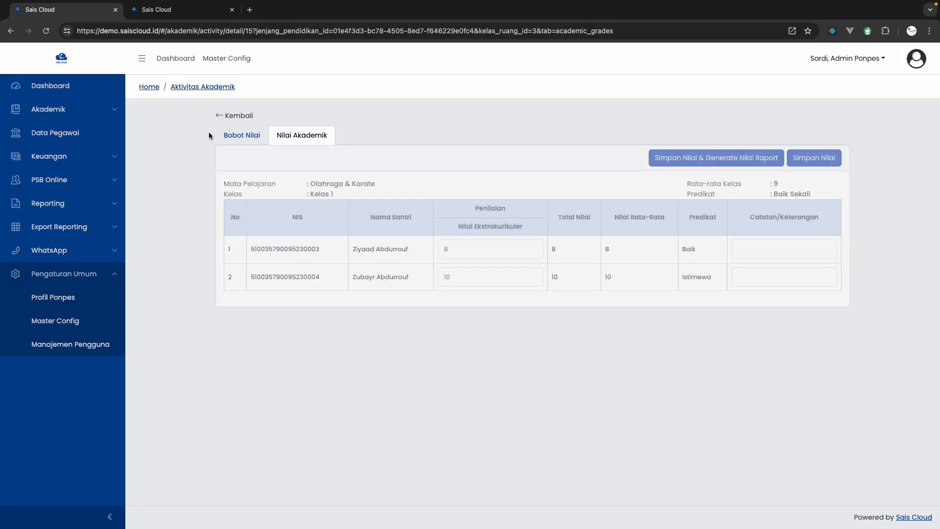
{"action": "left_click", "coordinate": [227, 136]}
{"action": "left_click", "coordinate": [226, 117]}
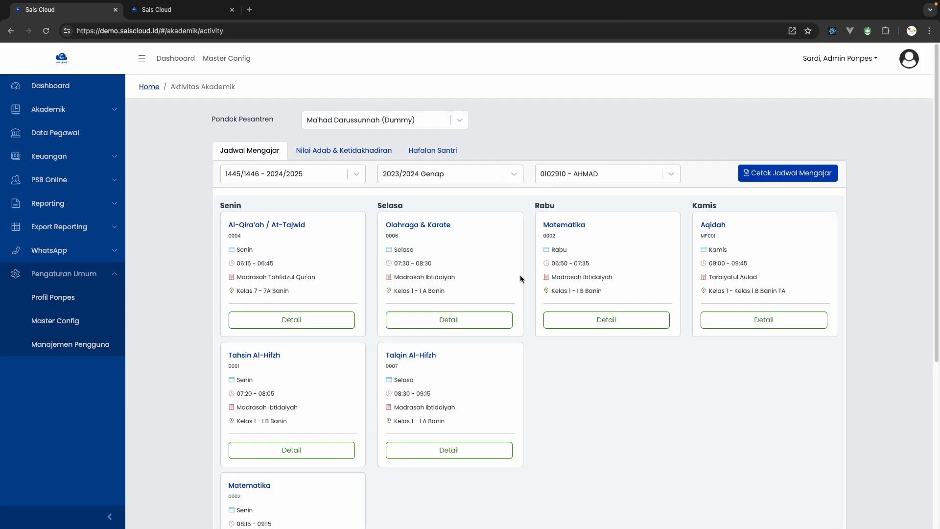
{"action": "left_click", "coordinate": [594, 321]}
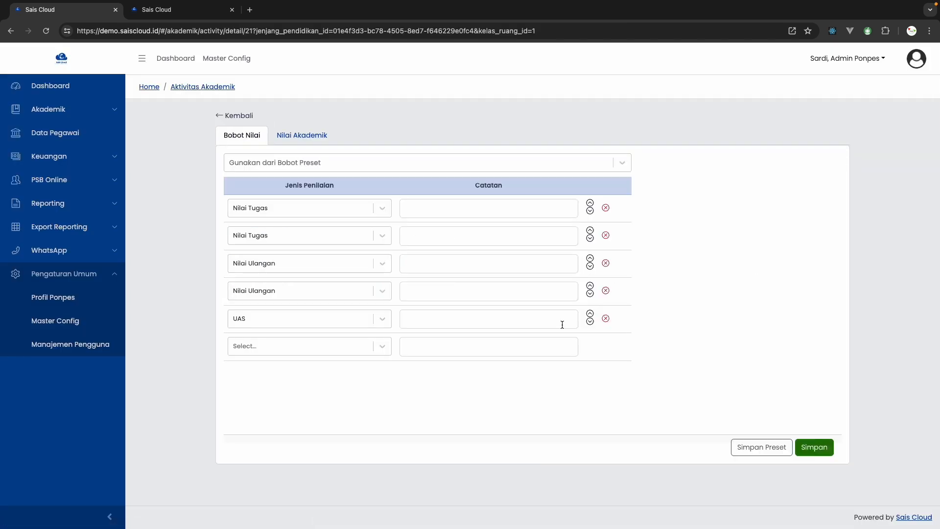
Apply the "Preset Mahad 1" grade components to the Talqin Al-Hifzh class on Selasa and save them
{"action": "left_click", "coordinate": [227, 116]}
{"action": "left_click", "coordinate": [451, 449]}
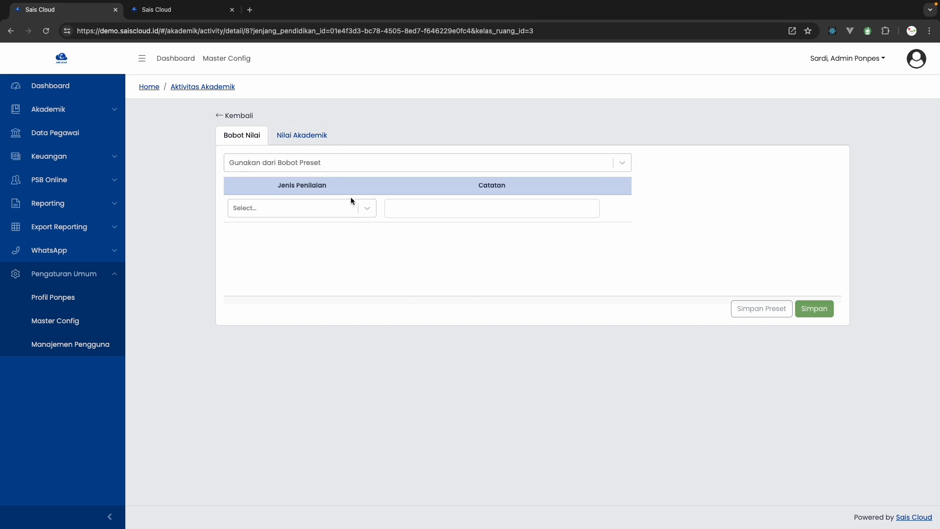
{"action": "left_click", "coordinate": [342, 162]}
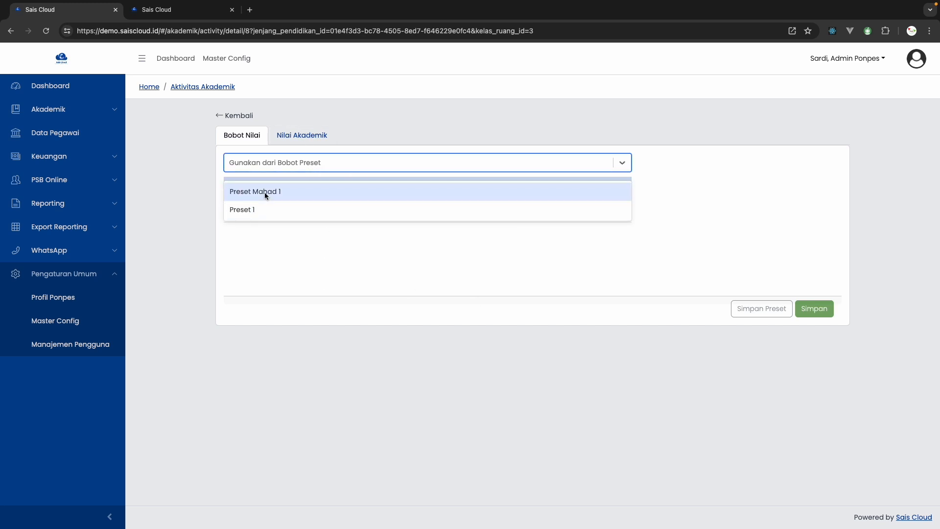
{"action": "left_click", "coordinate": [264, 192]}
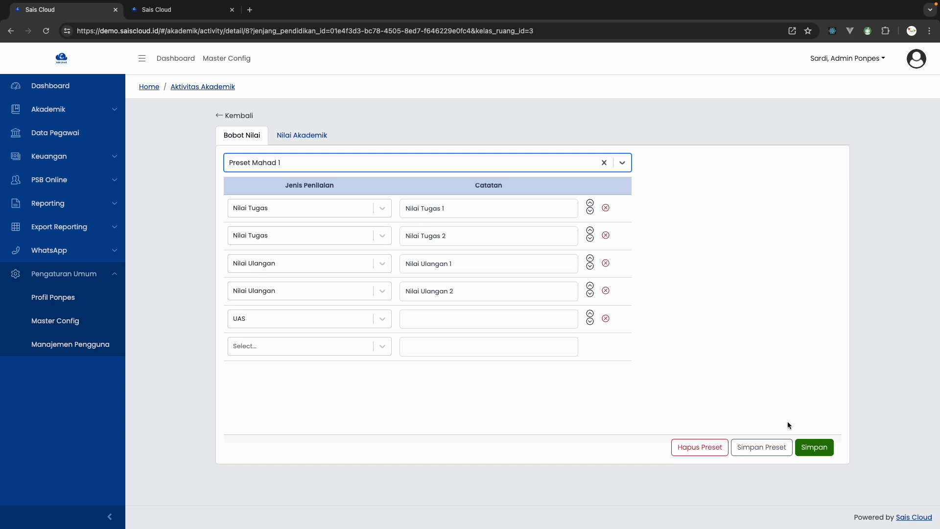
{"action": "left_click", "coordinate": [814, 447]}
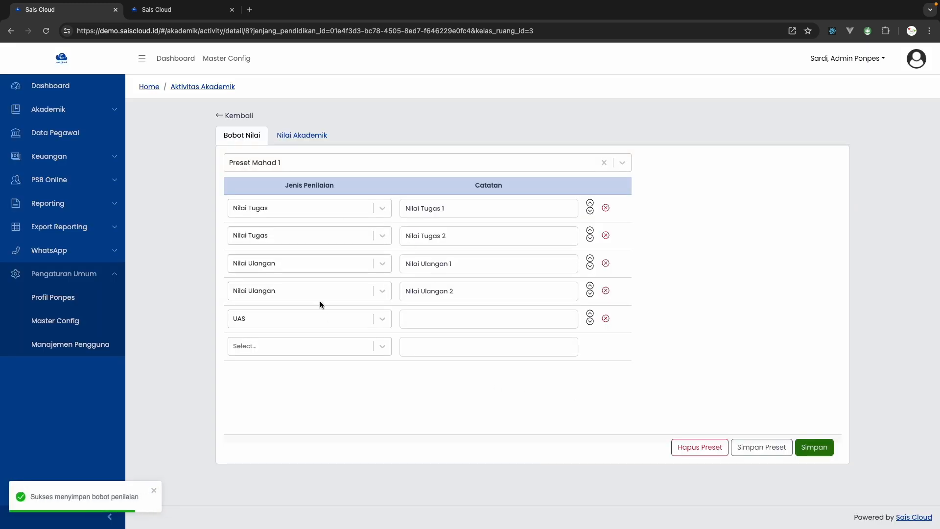
Open the Aqidah class on Kamis and compare its Nilai Akademik columns with its Bobot Nilai components
{"action": "left_click", "coordinate": [224, 118]}
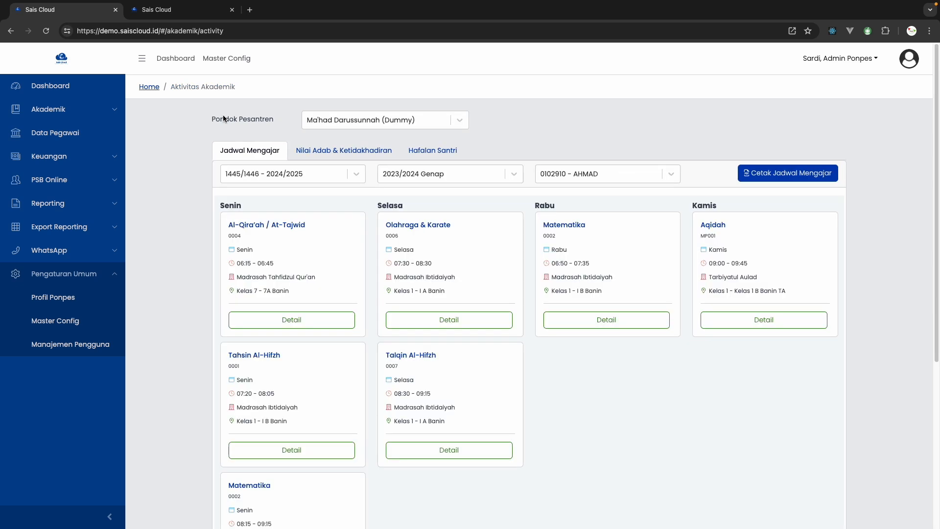
{"action": "left_click", "coordinate": [757, 322]}
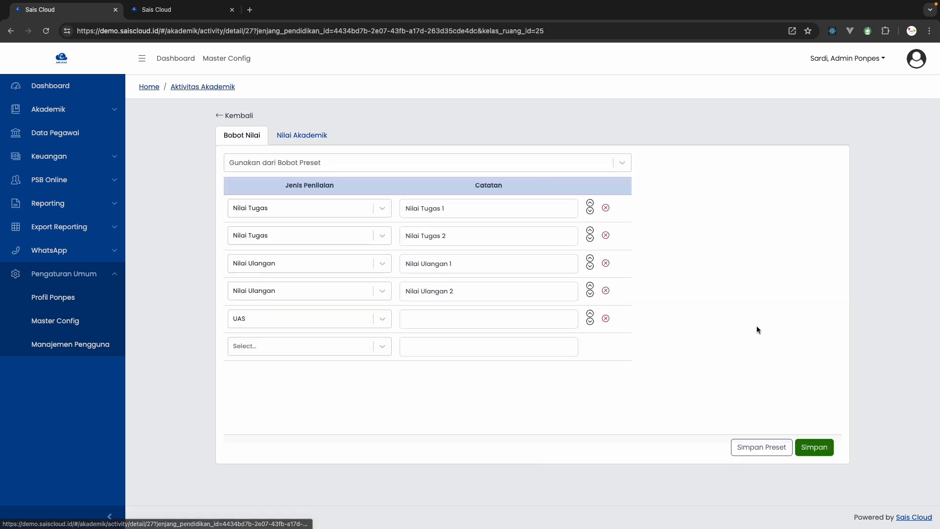
{"action": "left_click", "coordinate": [283, 141]}
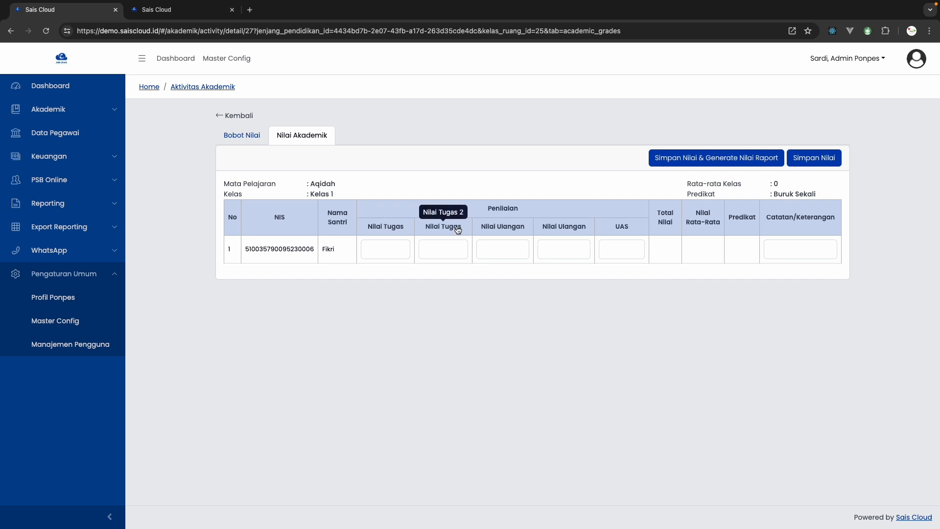
{"action": "left_click", "coordinate": [236, 142]}
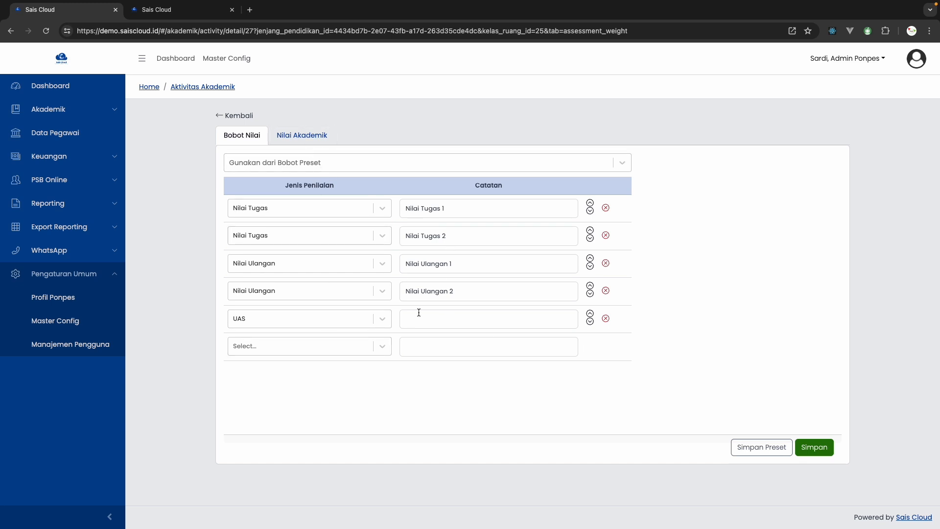
{"action": "left_click", "coordinate": [295, 137]}
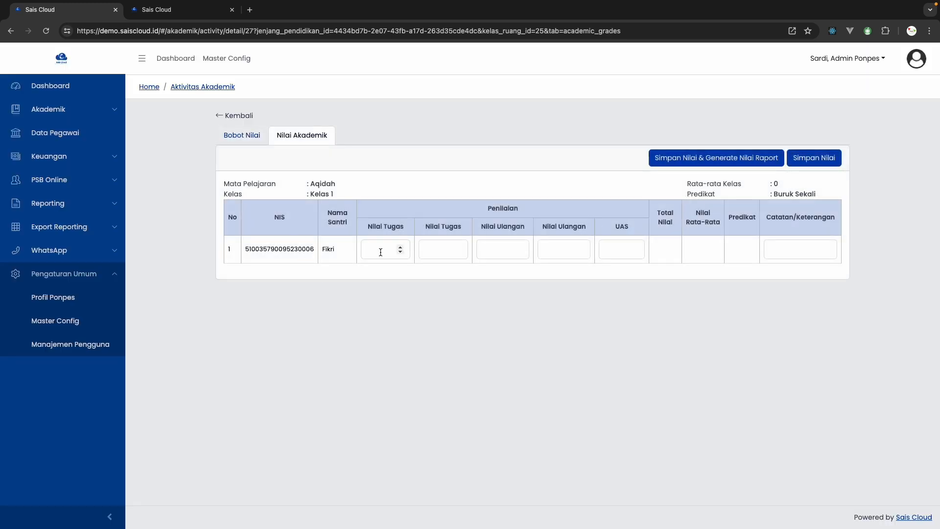
Enter the student's Aqidah grades: 100 and 90 for the two Nilai Tugas columns and 90 for the first Nilai Ulangan
{"action": "left_click", "coordinate": [380, 252]}
{"action": "type", "text": "1"}
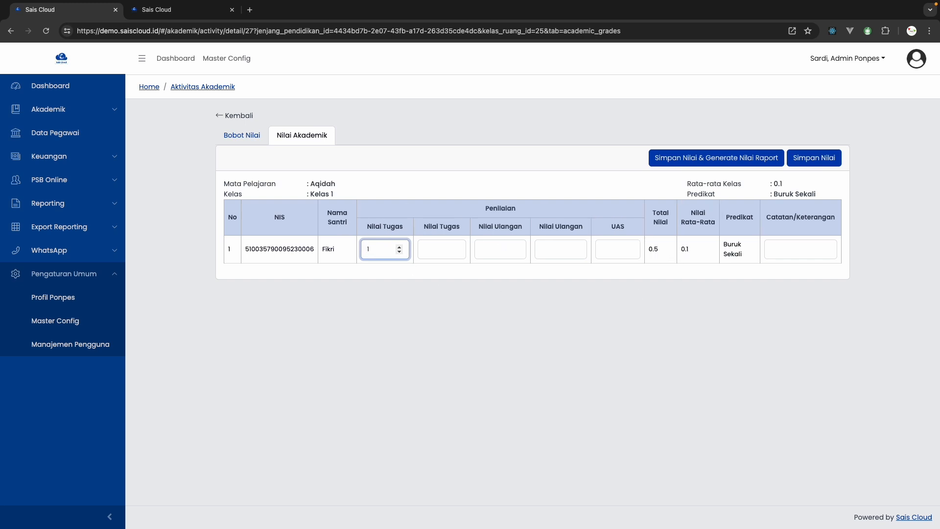
{"action": "type", "text": "00"}
{"action": "key", "text": "Tab"}
{"action": "type", "text": "90"}
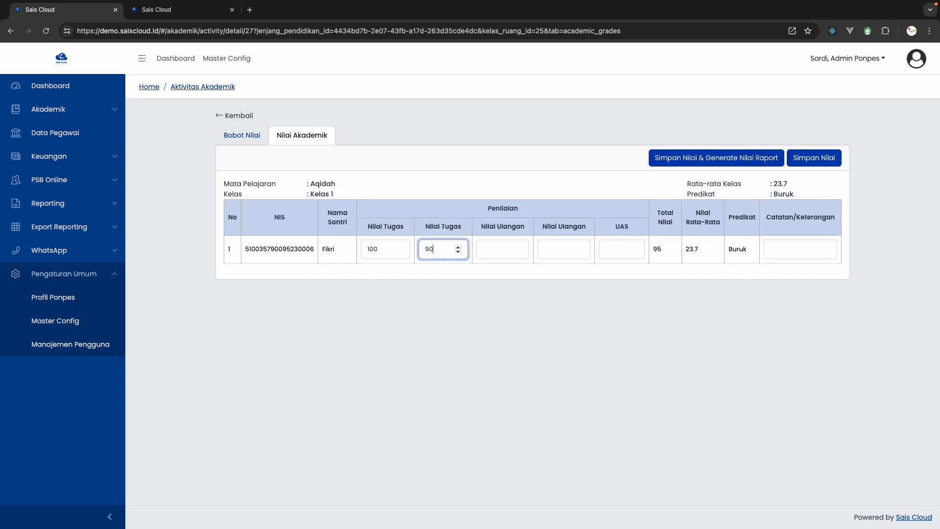
{"action": "key", "text": "Tab"}
{"action": "type", "text": "90"}
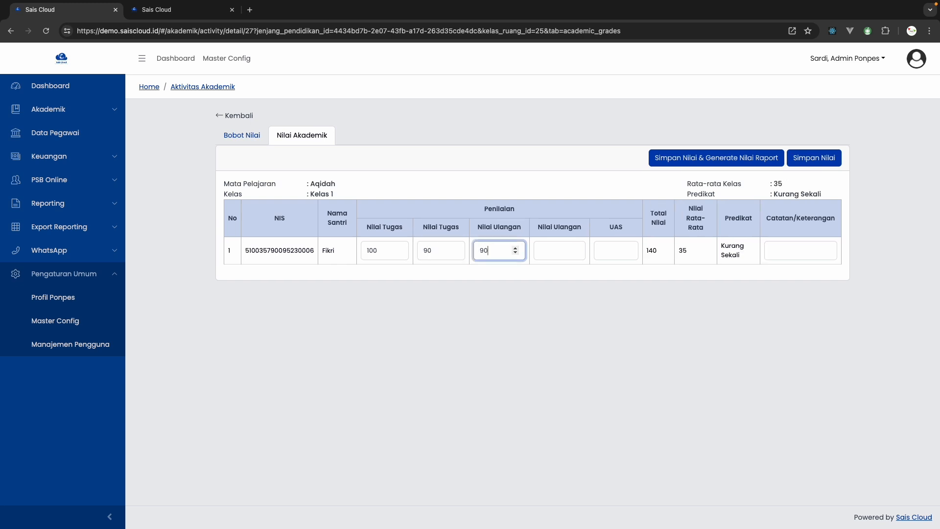
Examine the class average and predicate shown above the Aqidah grade table
{"action": "left_click_drag", "start_coordinate": [825, 198], "coordinate": [685, 186]}
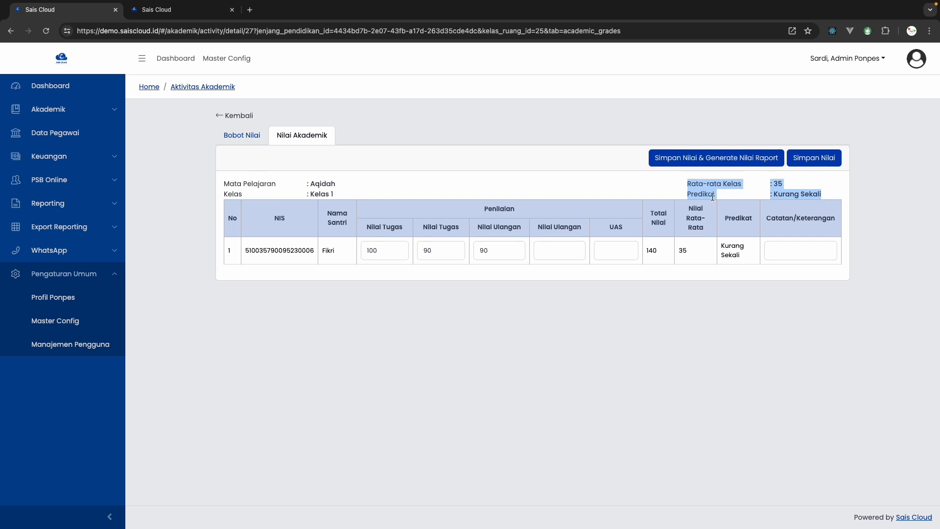
{"action": "left_click_drag", "start_coordinate": [823, 199], "coordinate": [724, 188]}
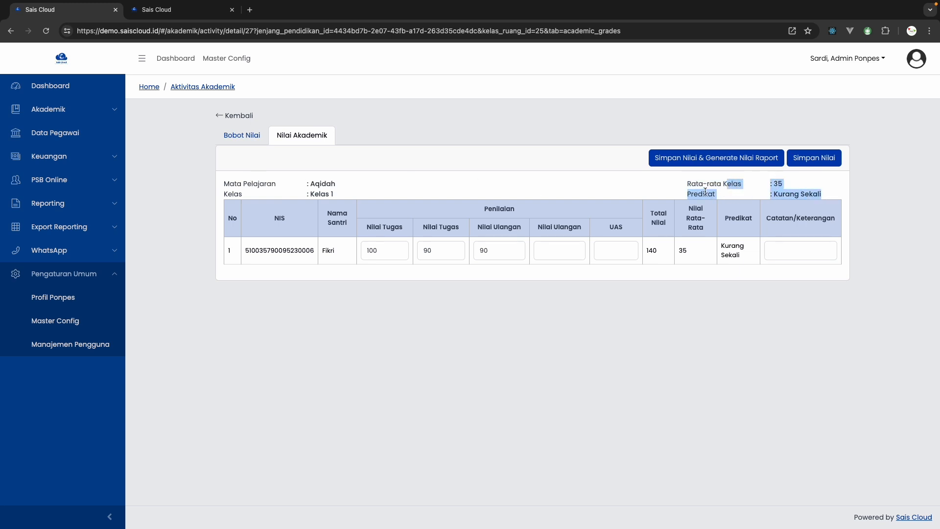
{"action": "left_click", "coordinate": [674, 193]}
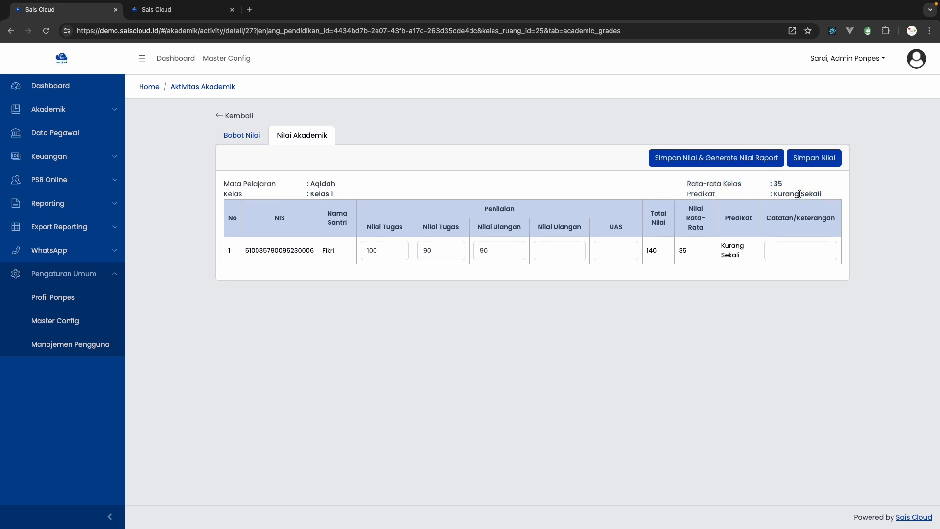
View the academic Predikat settings in the Master Config browser tab for Madrasah Ibtidaiyah - Putra/Putri (7 - 12) Tahun
{"action": "left_click", "coordinate": [206, 57]}
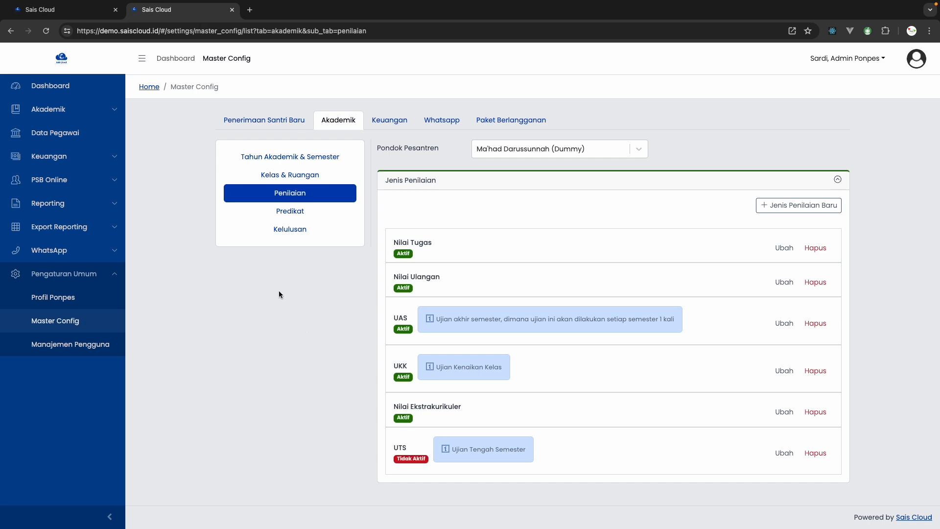
{"action": "left_click", "coordinate": [294, 213]}
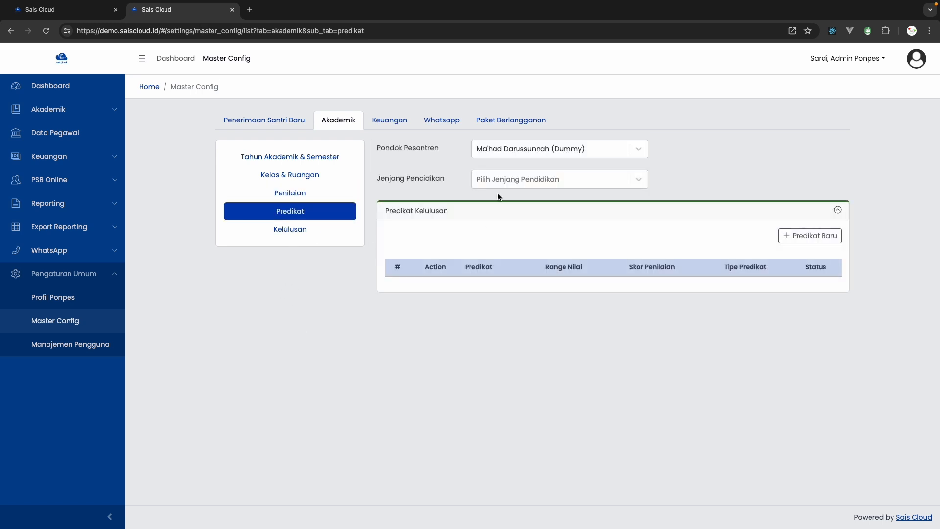
{"action": "left_click", "coordinate": [499, 182]}
{"action": "left_click", "coordinate": [80, 12]}
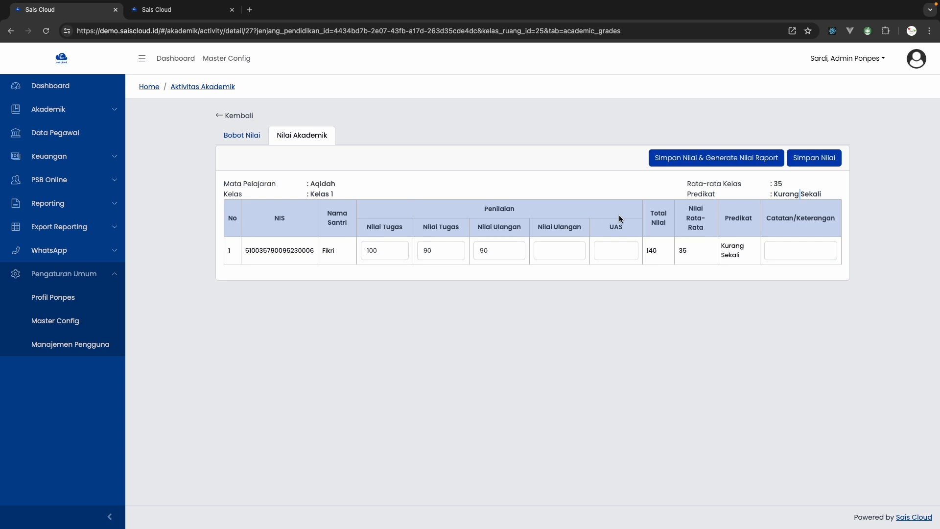
{"action": "left_click", "coordinate": [176, 10]}
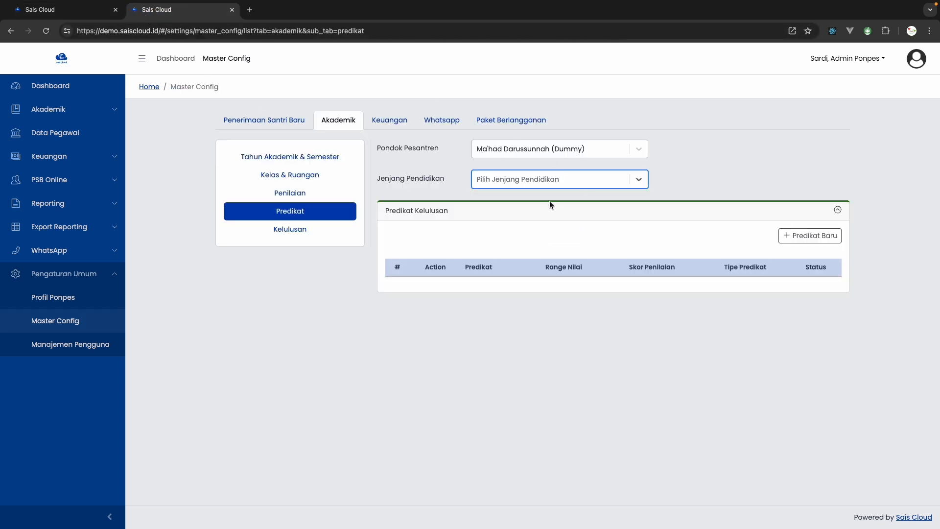
{"action": "left_click", "coordinate": [529, 178]}
{"action": "left_click", "coordinate": [536, 222]}
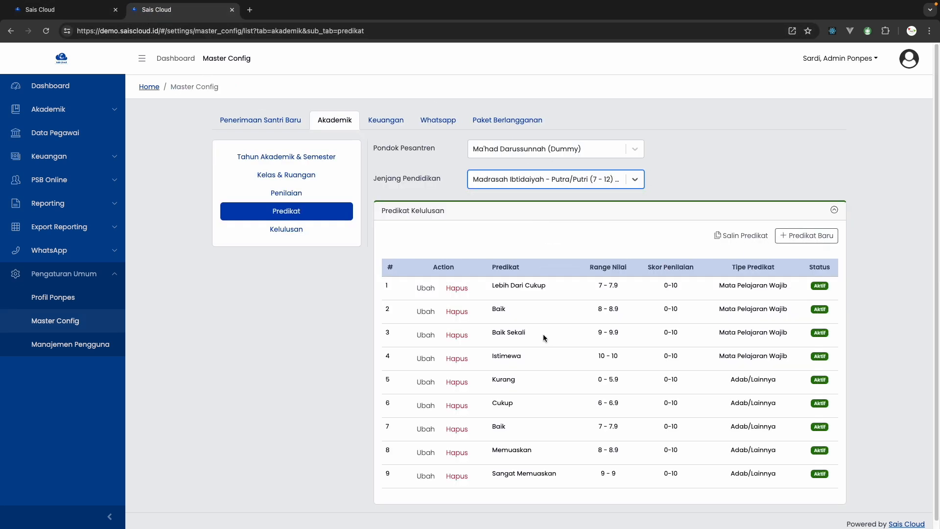
Switch the education level to Tarbiyatul Aulad - Putra/Putri (3 - 6) Tahun and examine its predicates and score ranges
{"action": "left_click", "coordinate": [509, 179]}
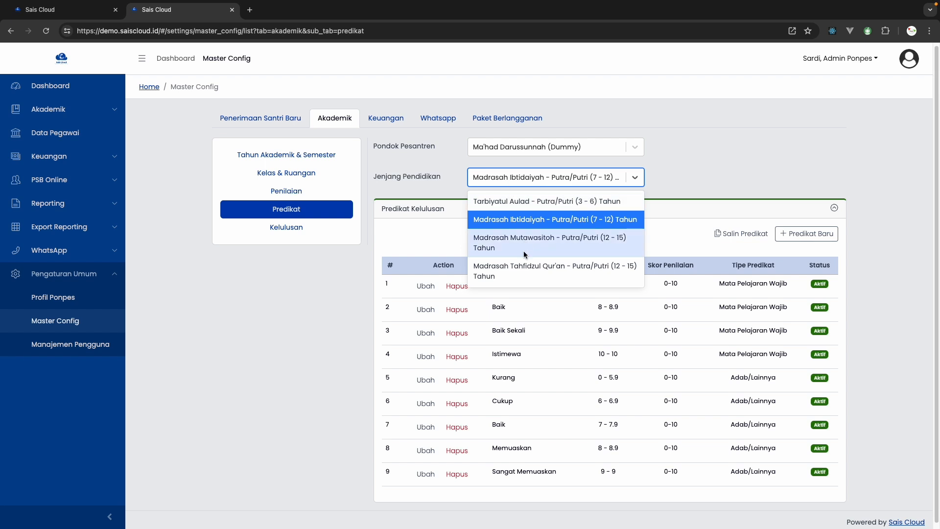
{"action": "left_click", "coordinate": [524, 202]}
{"action": "scroll", "coordinate": [631, 477], "scroll_direction": "down", "scroll_amount": 1}
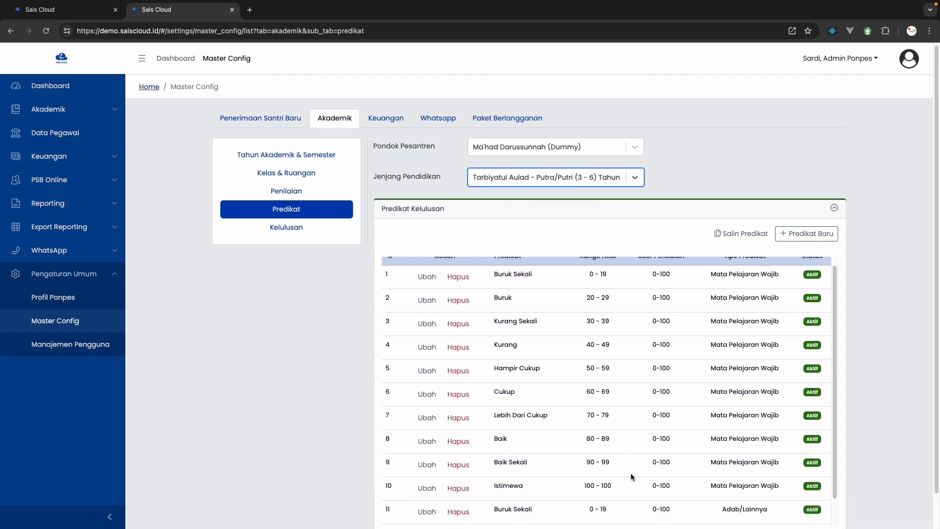
{"action": "scroll", "coordinate": [632, 476], "scroll_direction": "down", "scroll_amount": 1}
Switch the education level to Madrasah Tahfidzul Qur'an - Putra/Putri (12 - 15) Tahun and look through its predicate list
{"action": "left_click", "coordinate": [547, 187]}
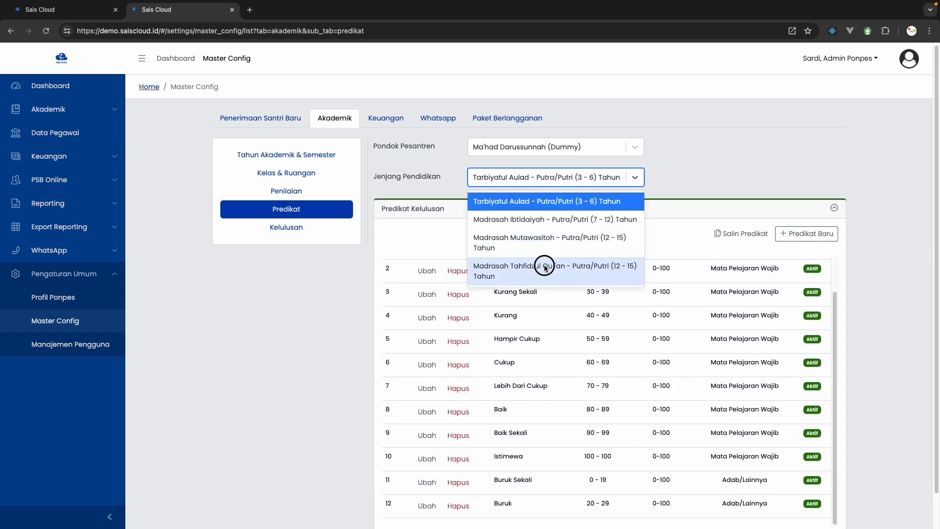
{"action": "left_click", "coordinate": [487, 262]}
{"action": "scroll", "coordinate": [593, 406], "scroll_direction": "down", "scroll_amount": 4}
{"action": "scroll", "coordinate": [651, 430], "scroll_direction": "down", "scroll_amount": 1}
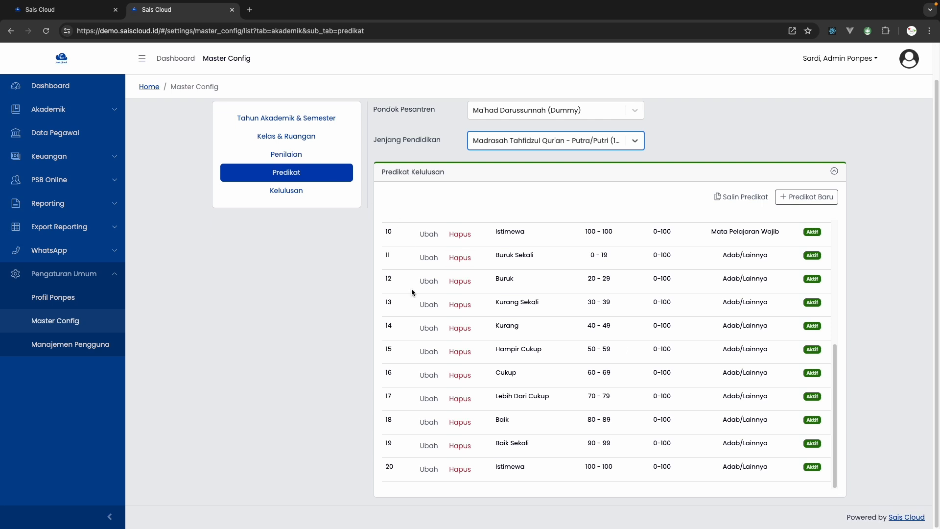
Return to the Aqidah grade table and enter 85 for the second Nilai Ulangan and 95 for UAS
{"action": "scroll", "coordinate": [412, 294], "scroll_direction": "up", "scroll_amount": 4}
{"action": "key", "text": "ctrl+Page_Up"}
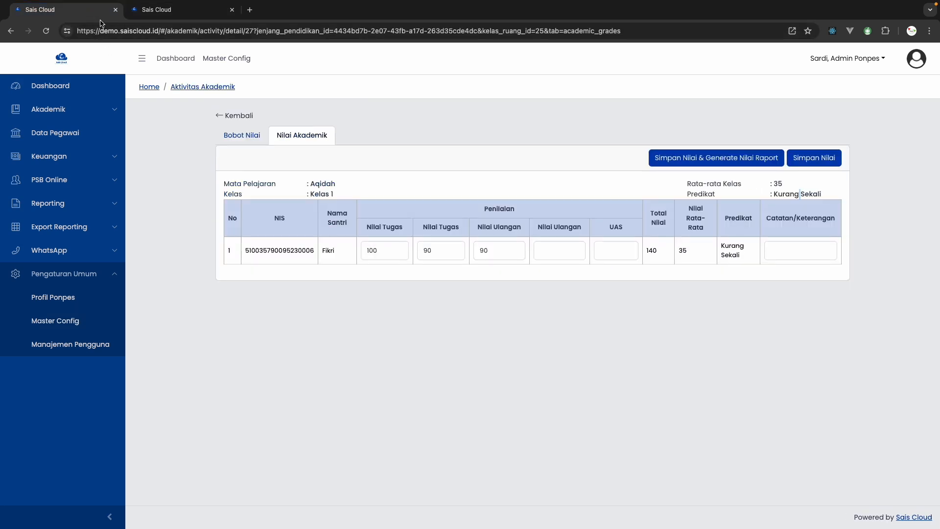
{"action": "left_click", "coordinate": [563, 255]}
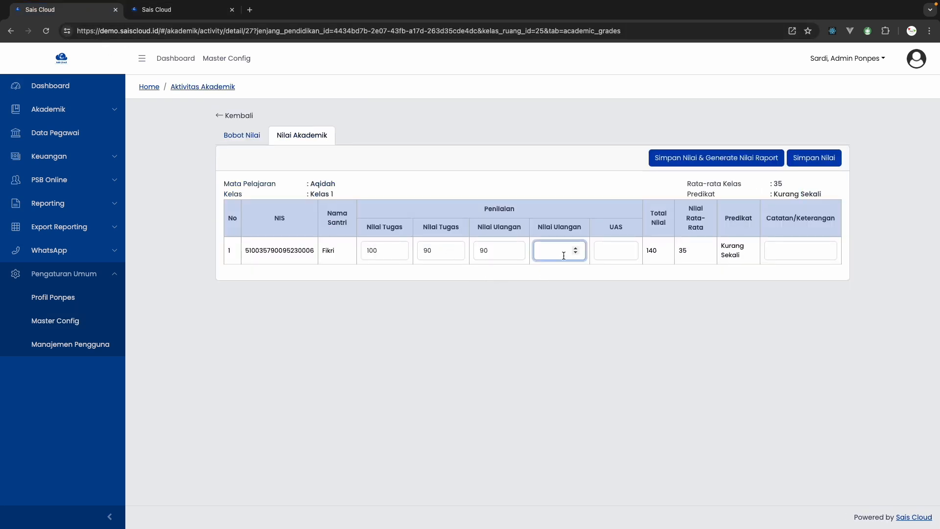
{"action": "type", "text": "85"}
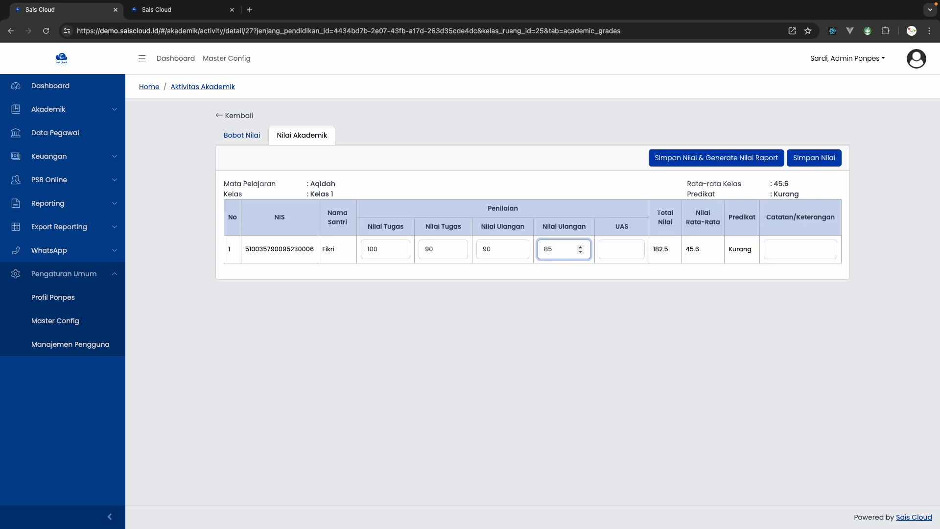
{"action": "left_click", "coordinate": [623, 250]}
{"action": "type", "text": "95"}
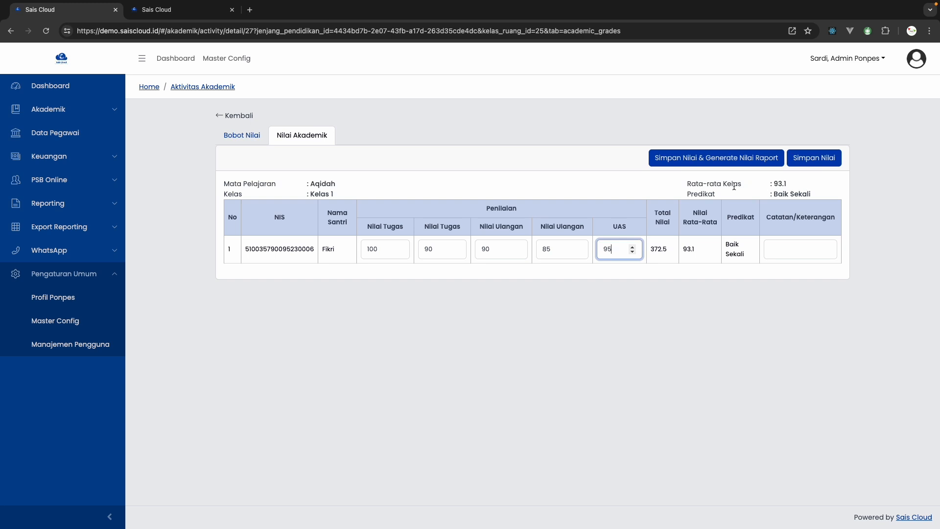
Examine the class average and predicate, the student's total, average and predicate, and the Catatan/Keterangan field for Aqidah
{"action": "left_click", "coordinate": [779, 182]}
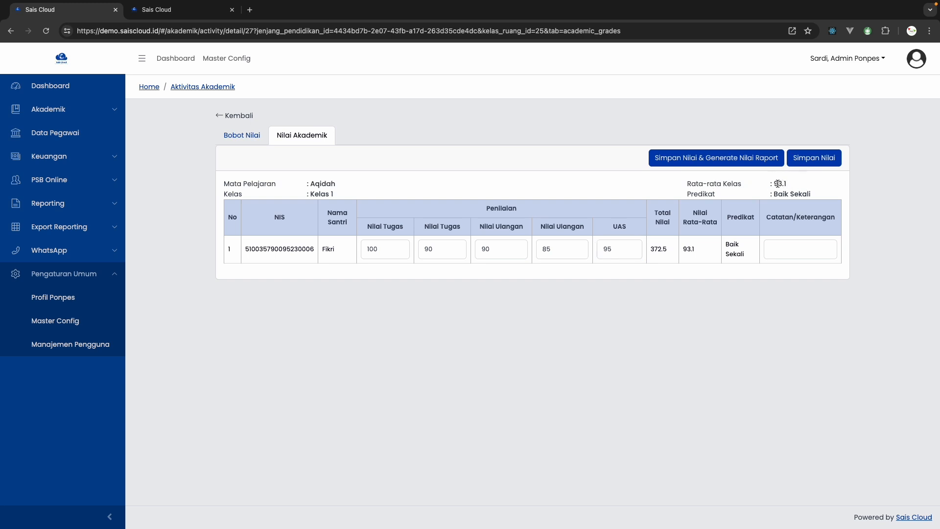
{"action": "double_click", "coordinate": [781, 183]}
{"action": "left_click_drag", "start_coordinate": [809, 190], "coordinate": [687, 183]}
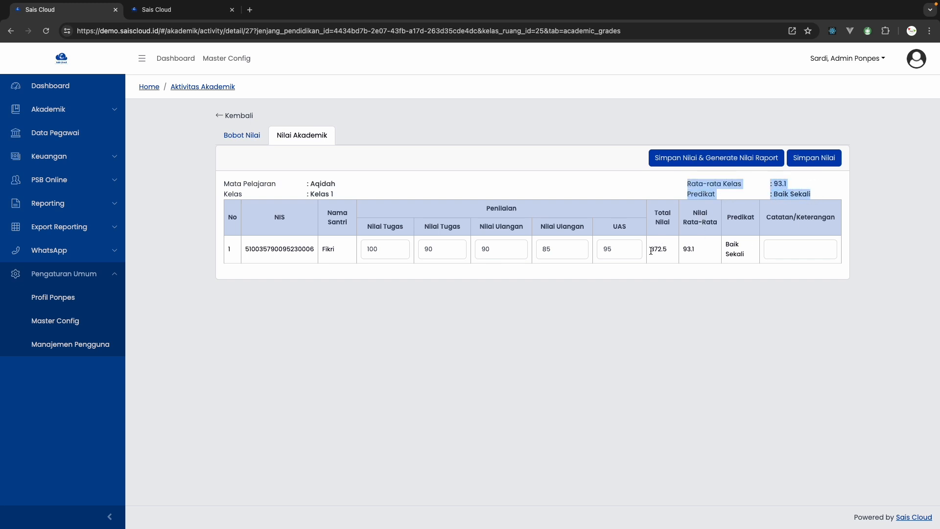
{"action": "left_click_drag", "start_coordinate": [650, 250], "coordinate": [750, 254]}
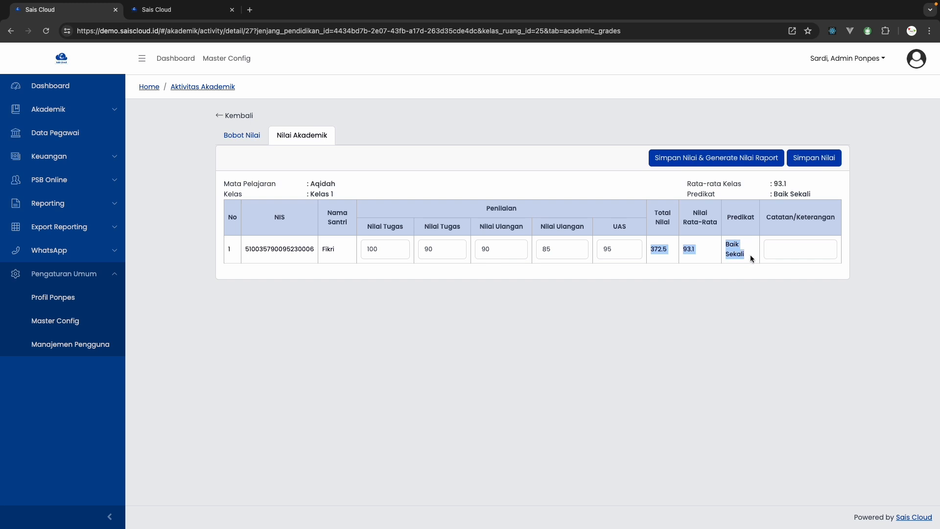
{"action": "left_click", "coordinate": [694, 250]}
{"action": "left_click", "coordinate": [774, 253]}
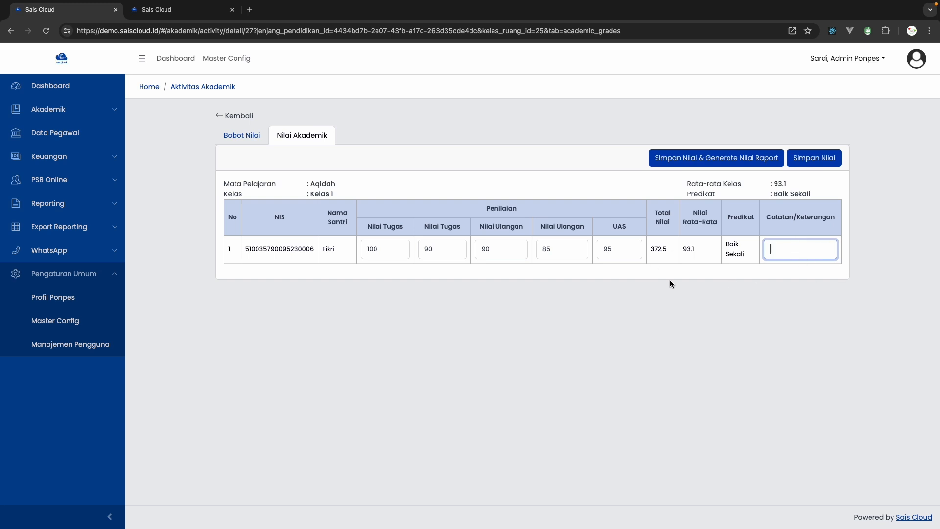
{"action": "left_click", "coordinate": [718, 265]}
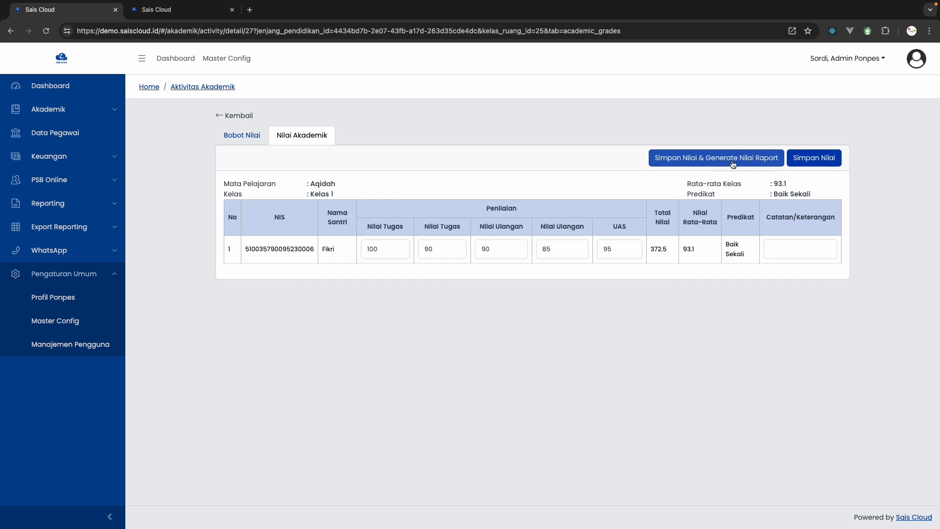
Save the Aqidah grades and generate the report card grades from them
{"action": "left_click", "coordinate": [760, 164]}
{"action": "left_click", "coordinate": [814, 165]}
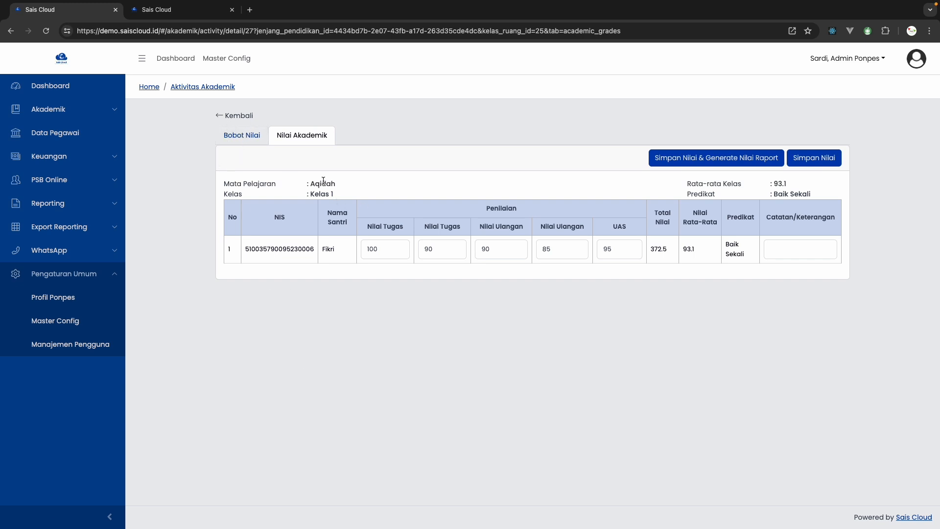
Check the class name and the student's NIS on the Aqidah grade sheet
{"action": "left_click_drag", "start_coordinate": [321, 194], "coordinate": [345, 196]}
{"action": "left_click_drag", "start_coordinate": [225, 249], "coordinate": [316, 258]}
{"action": "double_click", "coordinate": [308, 250]}
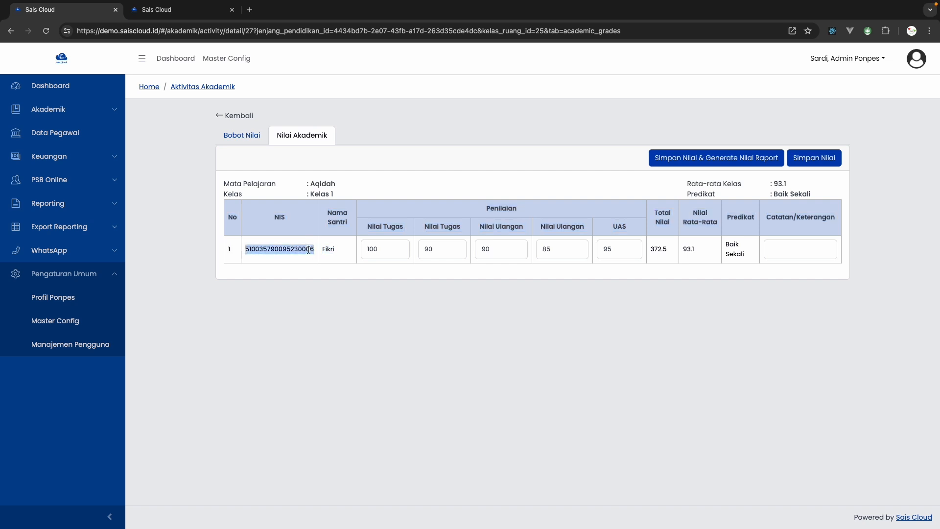
Open Nilai Adab & Ketidakhadiran and filter it to Madrasah Ibtidaiyah - Putra/Putri (7 - 12) Tahun, Kelas 1 - Putra, room I A Banin
{"action": "left_click", "coordinate": [225, 118]}
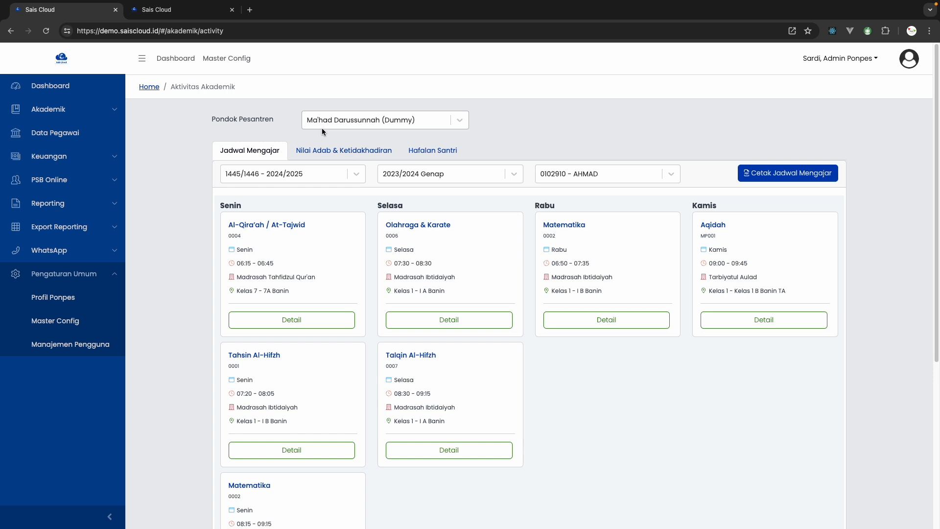
{"action": "left_click", "coordinate": [303, 155]}
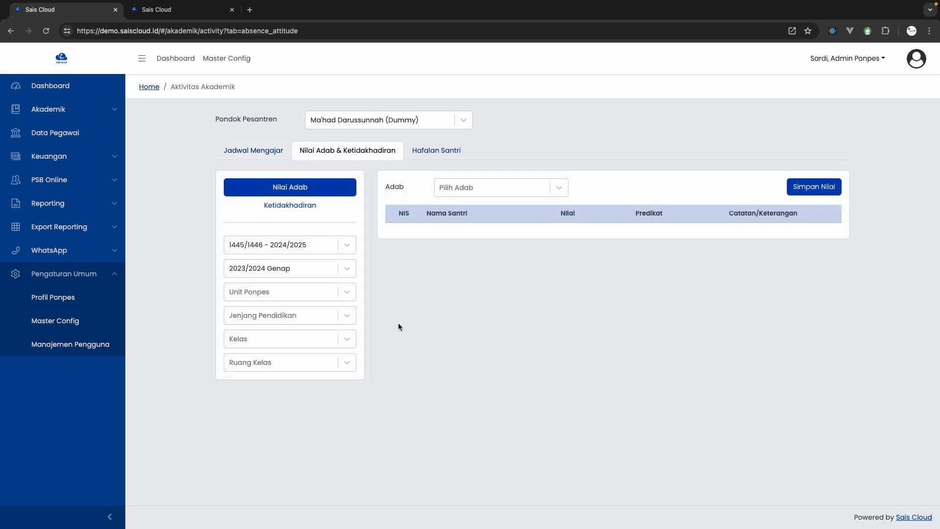
{"action": "left_click", "coordinate": [276, 316]}
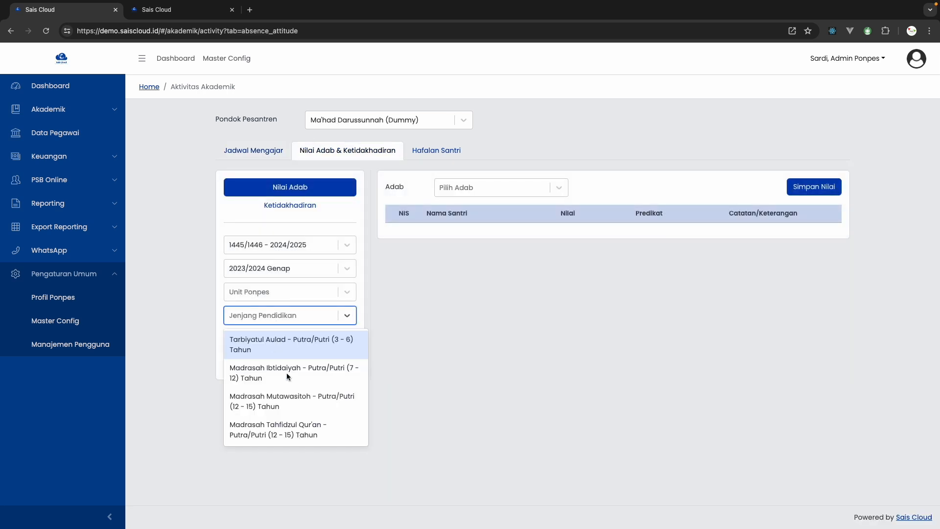
{"action": "left_click", "coordinate": [252, 373]}
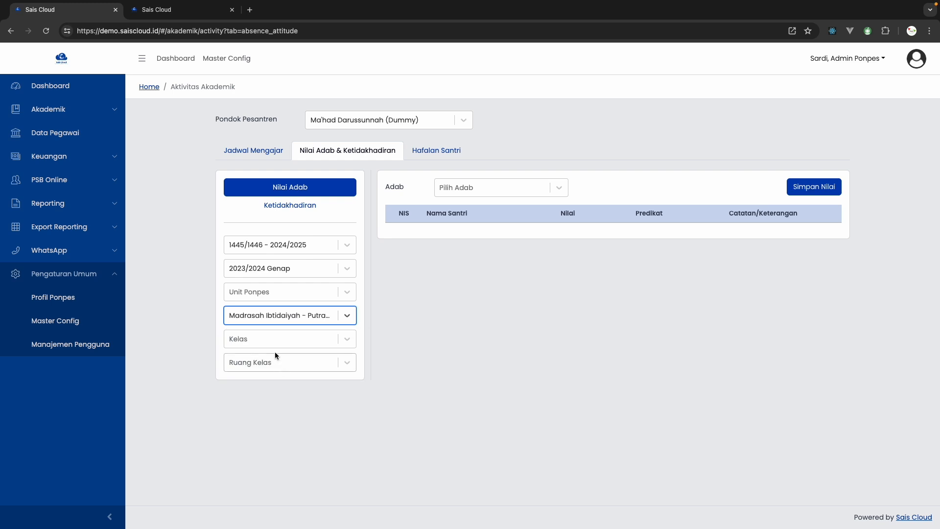
{"action": "left_click", "coordinate": [273, 344]}
{"action": "left_click", "coordinate": [267, 364]}
{"action": "left_click", "coordinate": [263, 372]}
{"action": "left_click", "coordinate": [249, 429]}
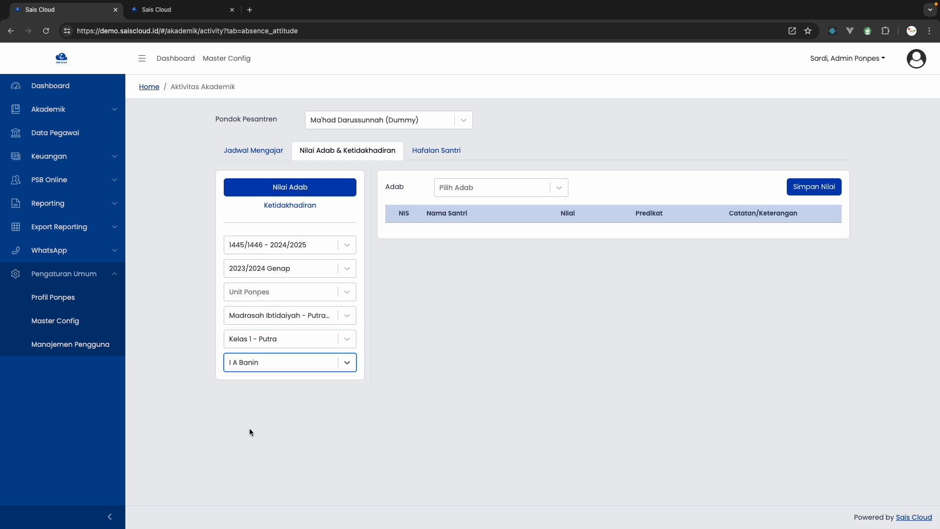
Choose Adab Terhadap Guru as the conduct aspect and enter a grade of 10 for both students
{"action": "left_click", "coordinate": [453, 189]}
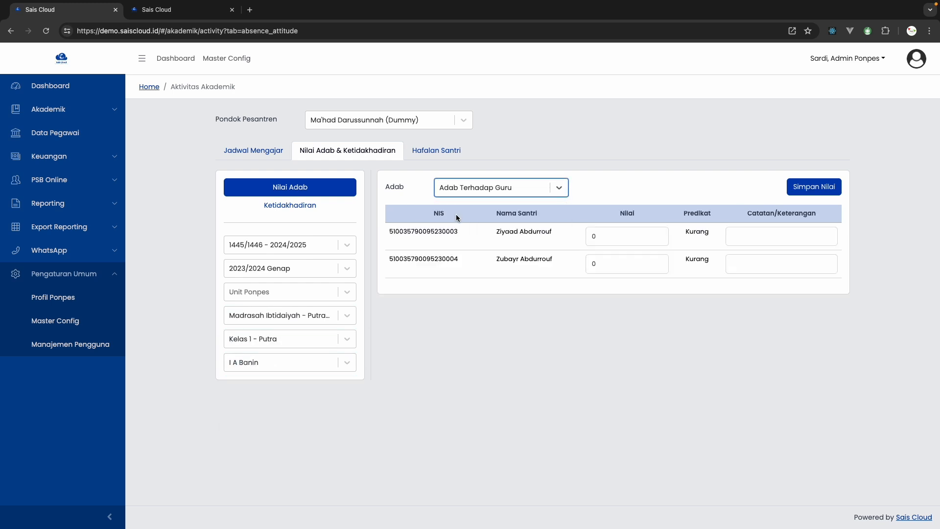
{"action": "double_click", "coordinate": [604, 237]}
{"action": "type", "text": "10"}
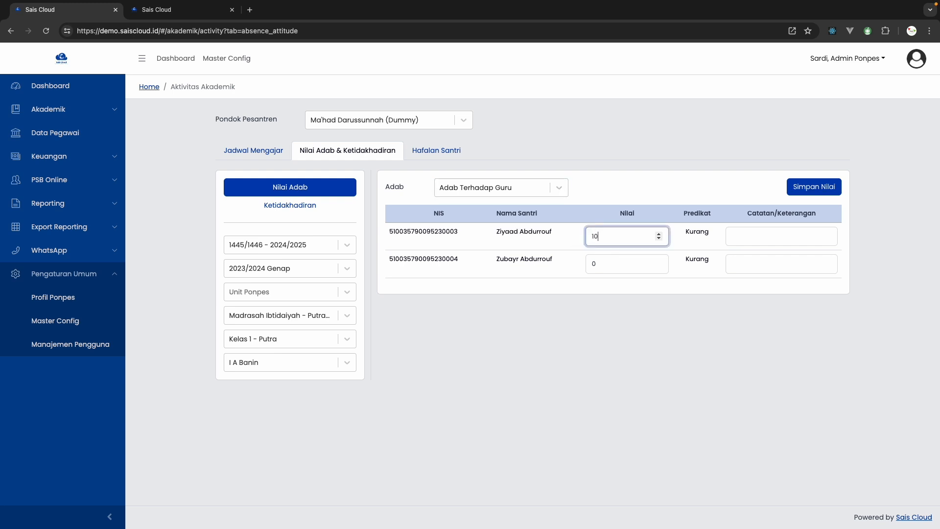
{"action": "left_click", "coordinate": [595, 265]}
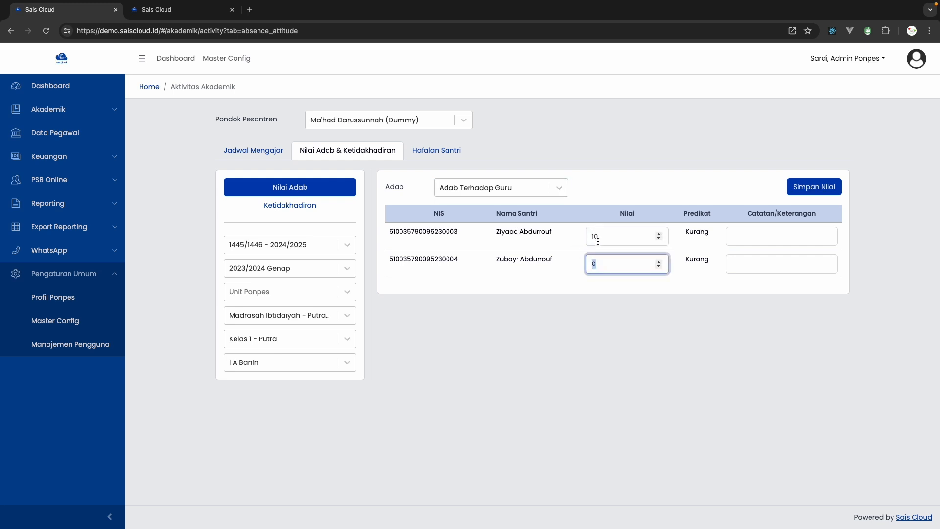
{"action": "left_click", "coordinate": [599, 240]}
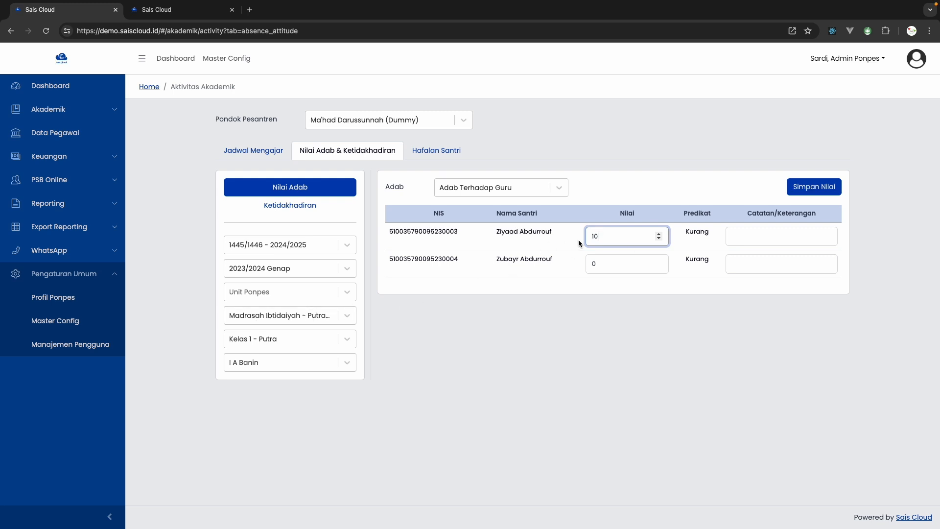
{"action": "left_click", "coordinate": [601, 265]}
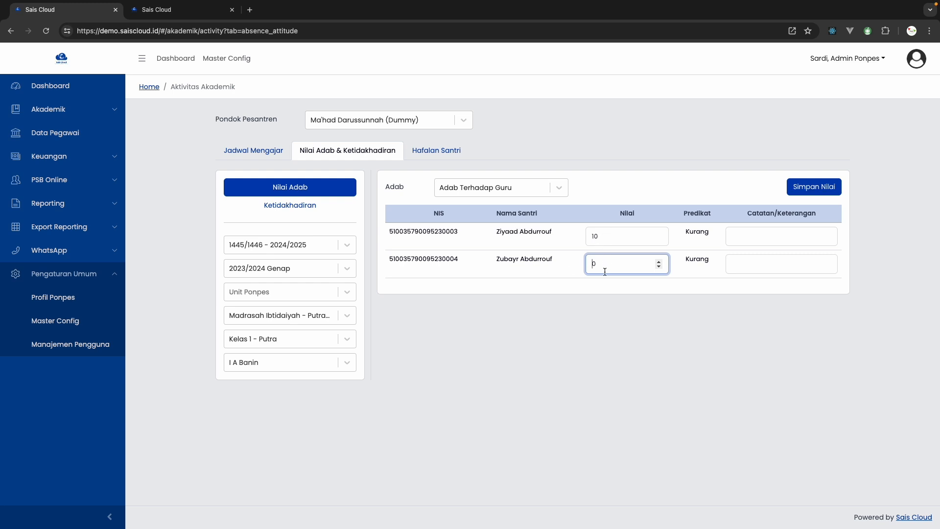
{"action": "type", "text": "1"}
Open the Buruk Sekali predicate for editing in Master Config and examine its available Skor Penilaian scales
{"action": "key", "text": "ctrl+Tab"}
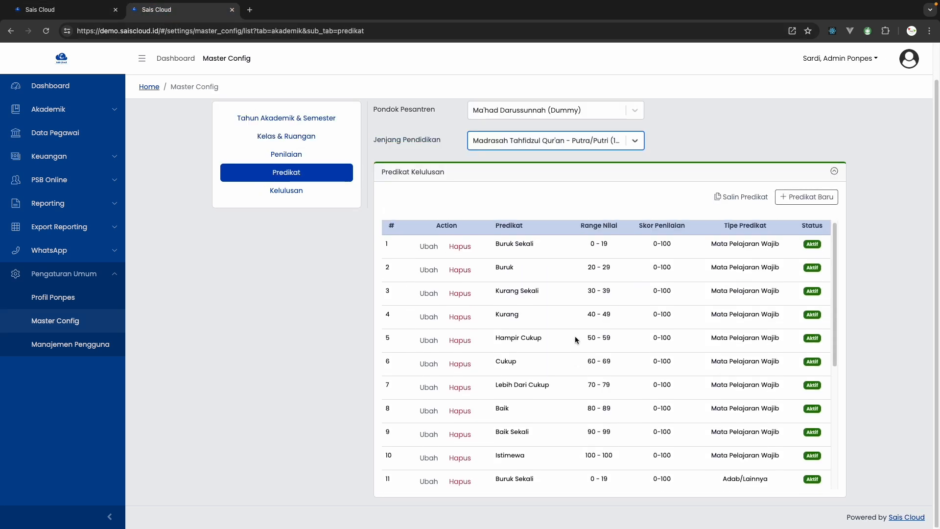
{"action": "scroll", "coordinate": [687, 372], "scroll_direction": "up", "scroll_amount": 2}
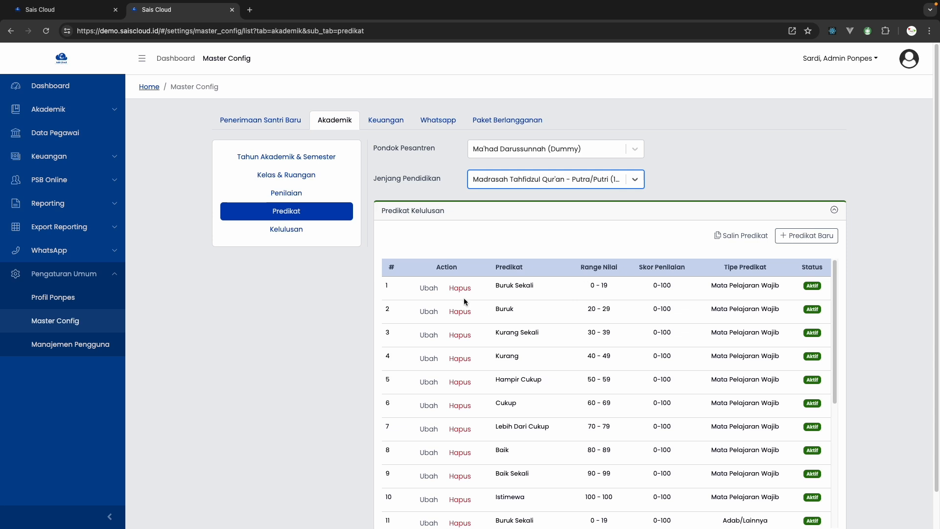
{"action": "left_click", "coordinate": [429, 288]}
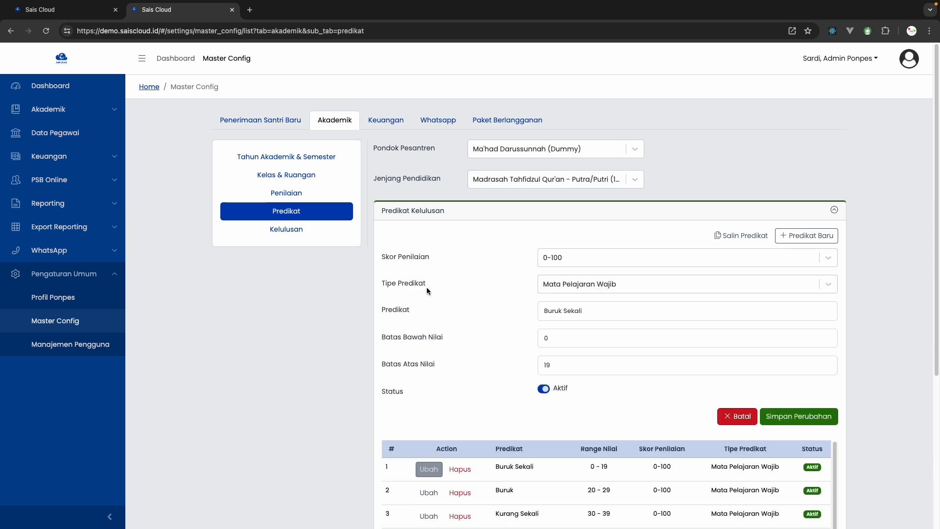
{"action": "left_click", "coordinate": [566, 265]}
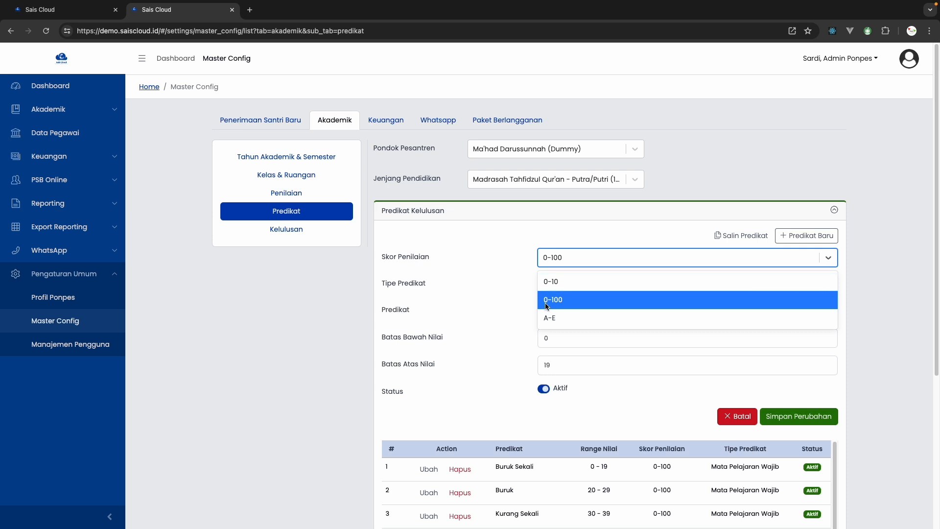
{"action": "left_click", "coordinate": [451, 314]}
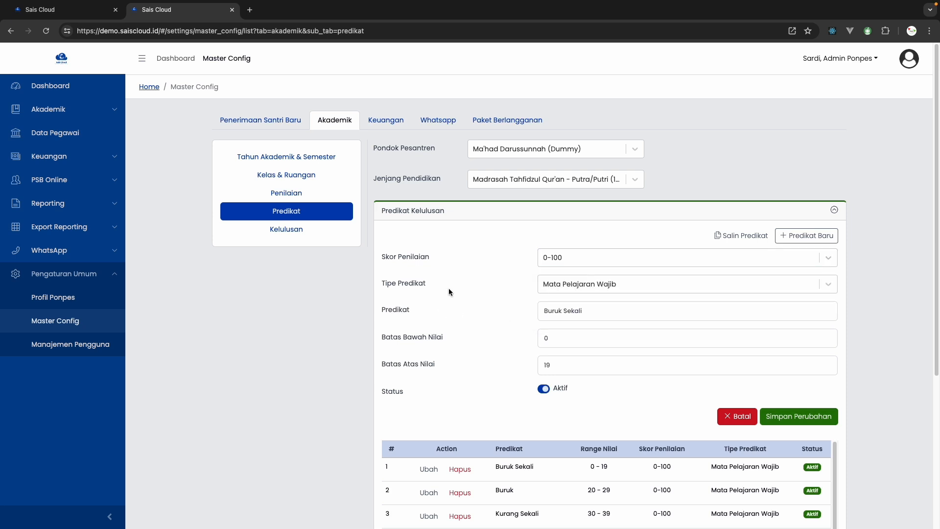
Return to the Nilai Adab page and save the Adab Terhadap Guru grades
{"action": "left_click", "coordinate": [49, 10]}
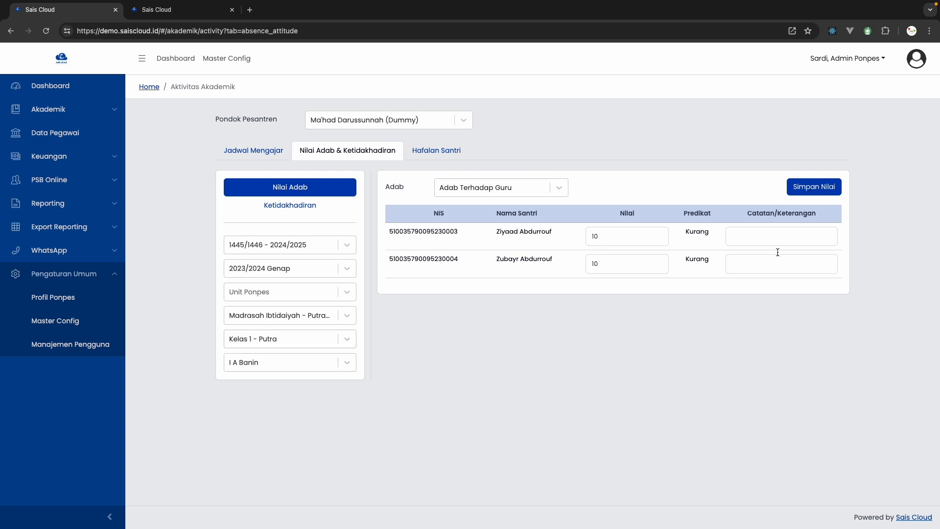
{"action": "left_click", "coordinate": [813, 189]}
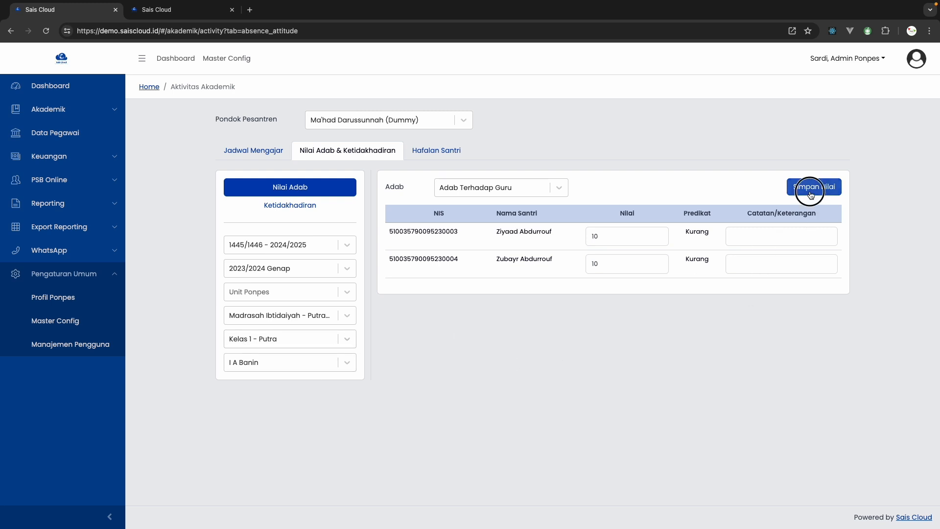
Open Ketidakhadiran and record the first listed student as Sakit for 19/01/1446
{"action": "left_click", "coordinate": [314, 206]}
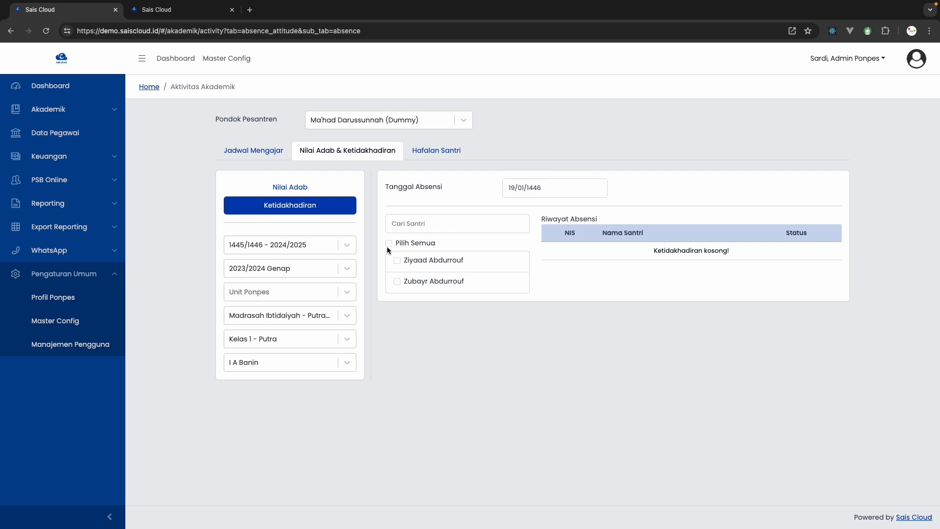
{"action": "left_click", "coordinate": [533, 189]}
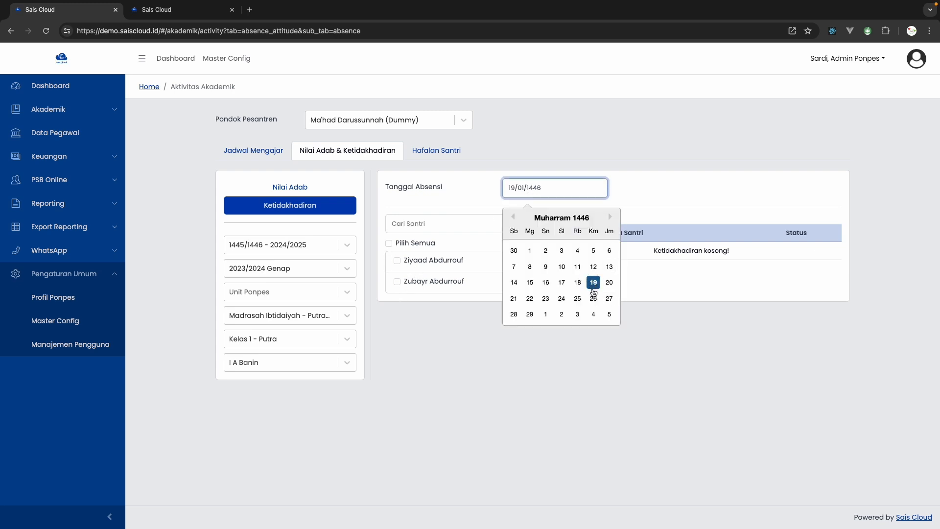
{"action": "left_click", "coordinate": [420, 200]}
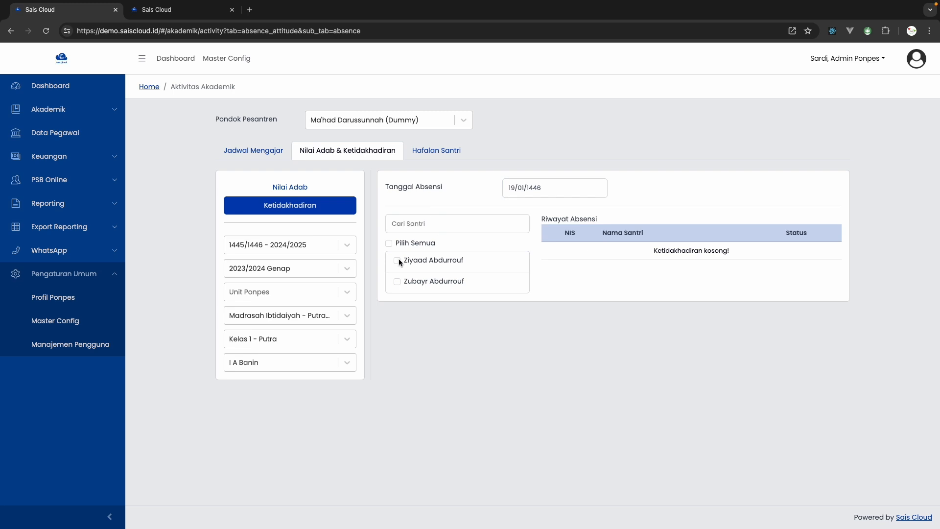
{"action": "left_click", "coordinate": [397, 261]}
{"action": "left_click", "coordinate": [416, 260]}
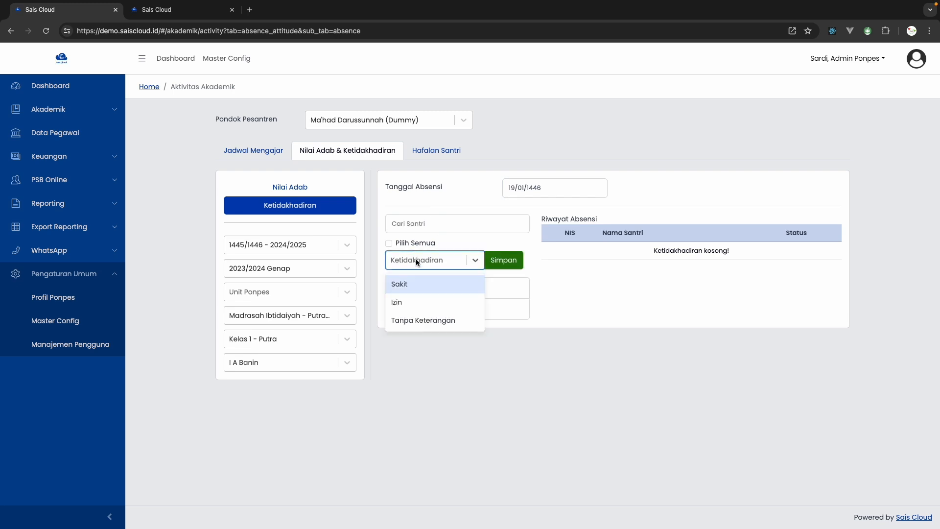
{"action": "left_click", "coordinate": [424, 283]}
{"action": "left_click", "coordinate": [511, 266]}
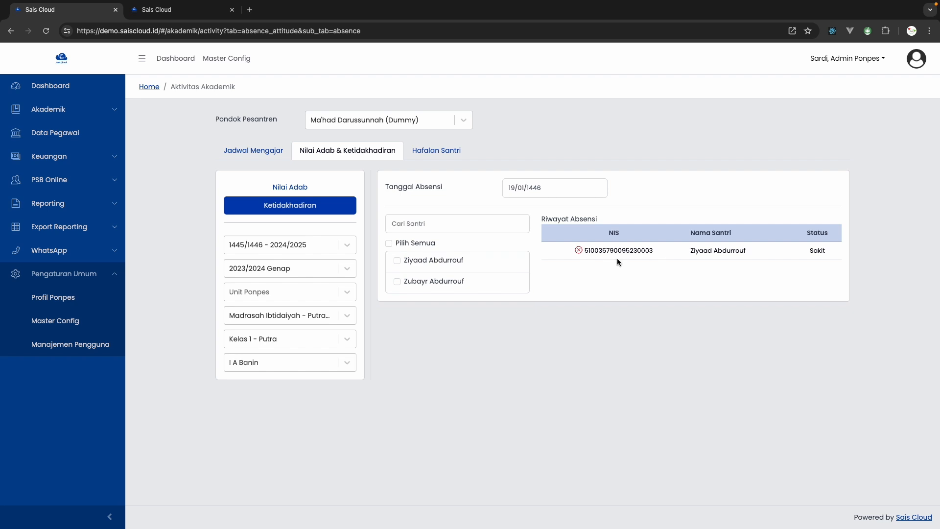
Open Hafalan Santri and filter it to Madrasah Ibtidaiyah, Kelas 1 - Putra, classroom I A Banin and memorization type Qur'an
{"action": "left_click", "coordinate": [432, 158]}
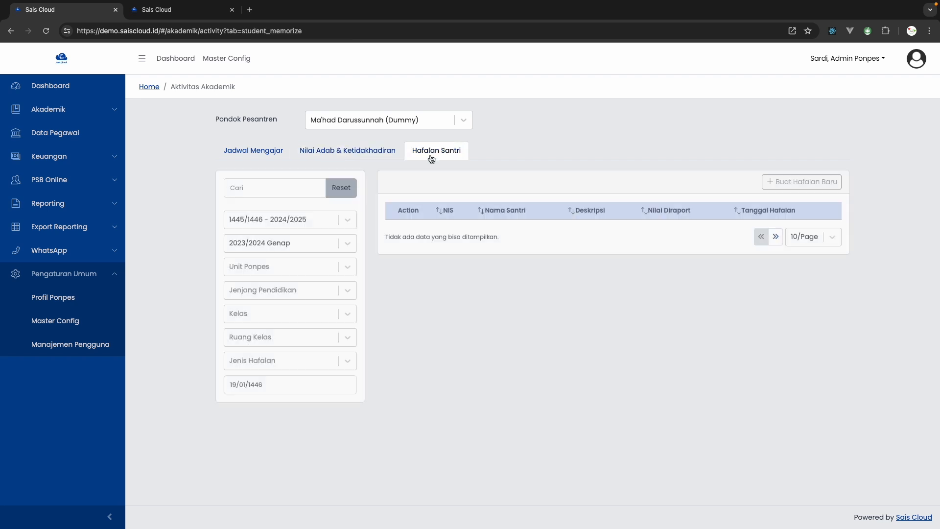
{"action": "left_click", "coordinate": [264, 291]}
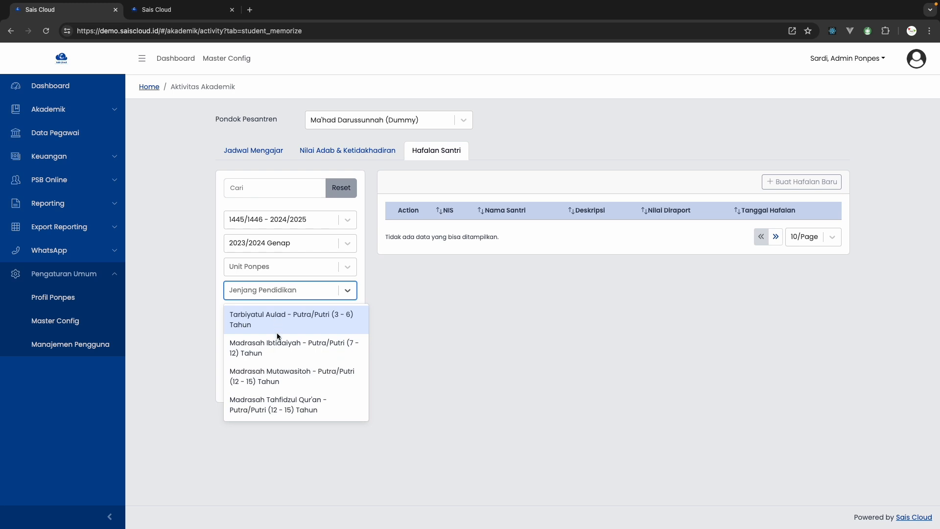
{"action": "left_click", "coordinate": [275, 376]}
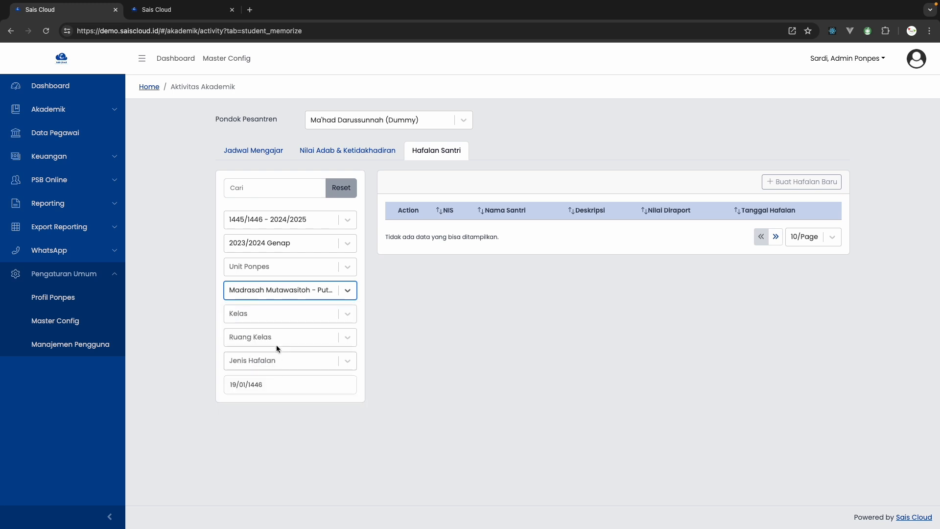
{"action": "left_click", "coordinate": [279, 296]}
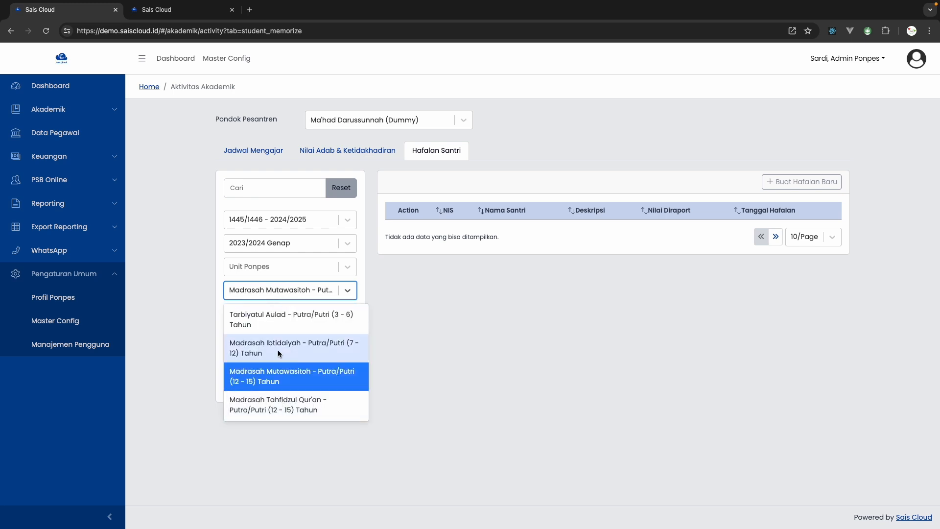
{"action": "left_click", "coordinate": [269, 349]}
{"action": "left_click", "coordinate": [270, 316]}
{"action": "left_click", "coordinate": [262, 338]}
{"action": "left_click", "coordinate": [259, 338]}
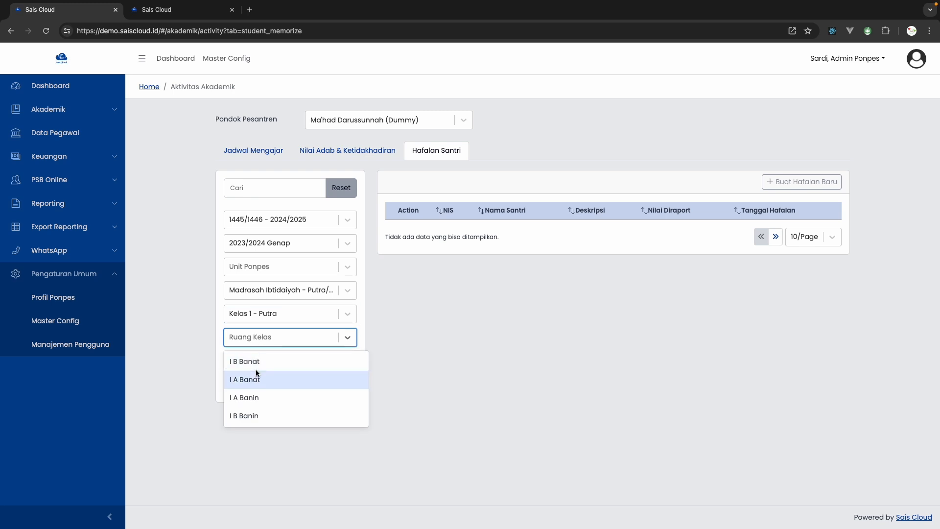
{"action": "left_click", "coordinate": [249, 395]}
{"action": "left_click", "coordinate": [251, 361]}
{"action": "left_click", "coordinate": [251, 383]}
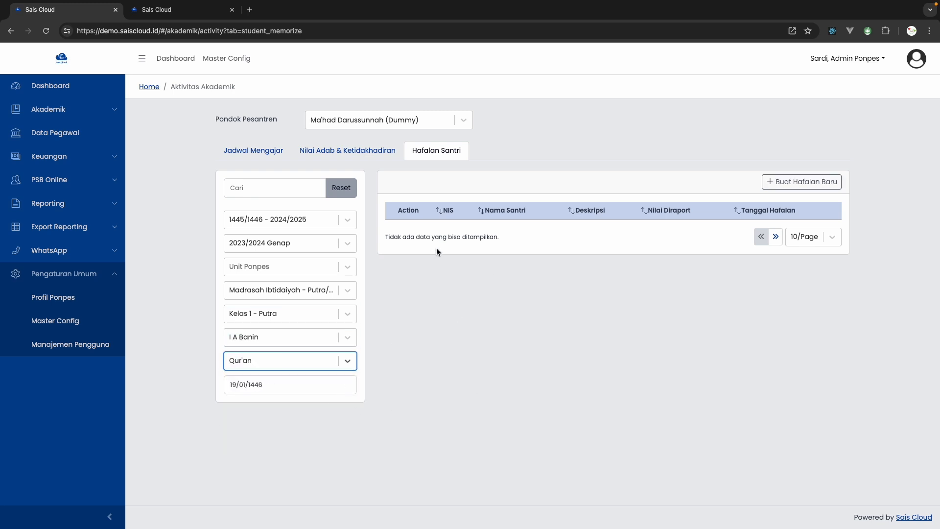
Start a new Hafalan entry and set the first listed student's Deskripsi to Alfatihah
{"action": "left_click_drag", "start_coordinate": [523, 241], "coordinate": [429, 238]}
{"action": "left_click", "coordinate": [803, 182]}
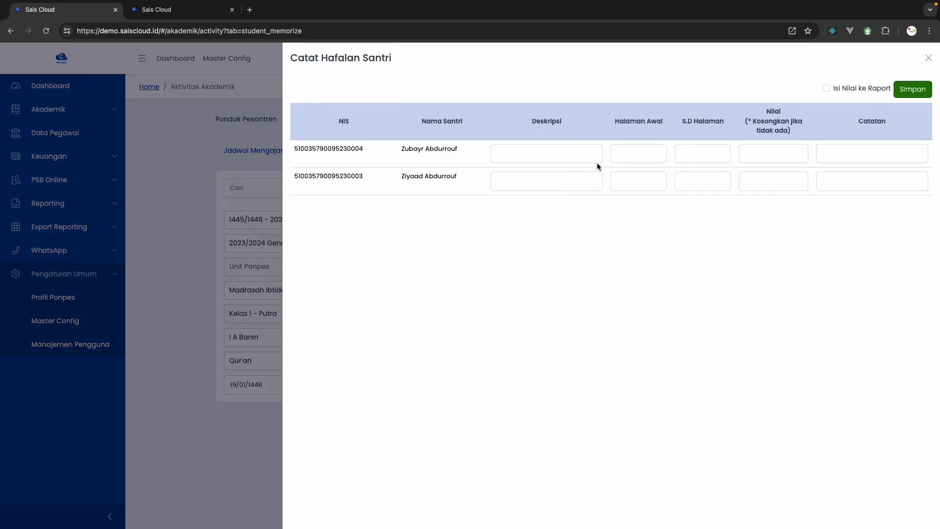
{"action": "left_click", "coordinate": [562, 156]}
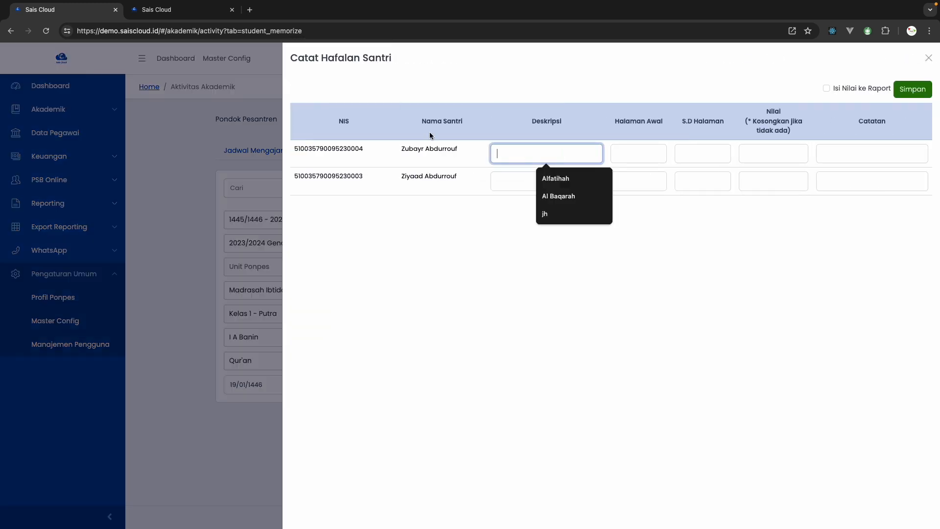
{"action": "left_click", "coordinate": [546, 179]}
{"action": "left_click", "coordinate": [534, 187]}
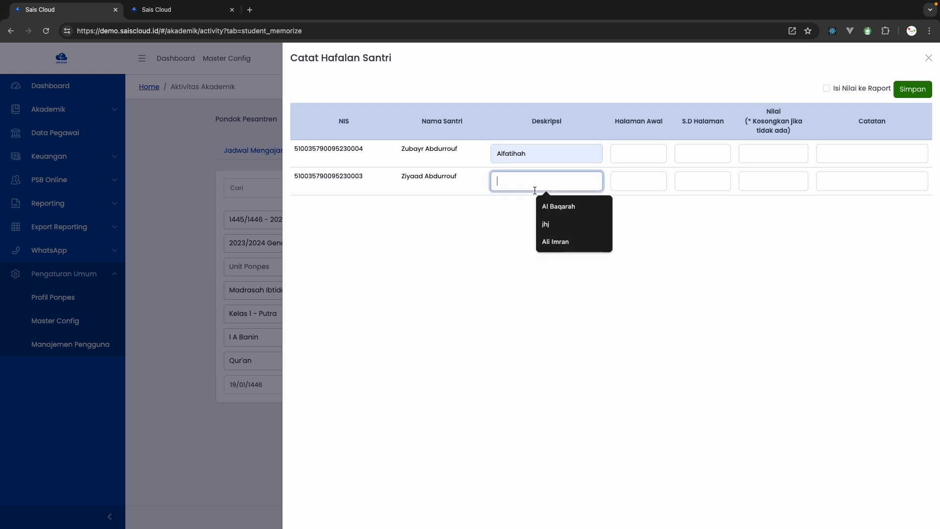
{"action": "left_click", "coordinate": [509, 159]}
{"action": "double_click", "coordinate": [509, 158]}
{"action": "key", "text": "super+c"}
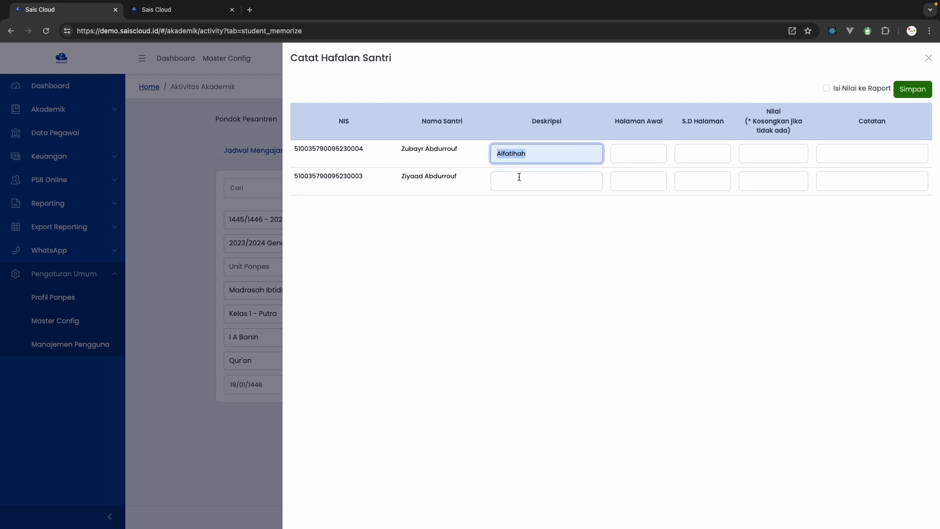
{"action": "left_click", "coordinate": [517, 177]}
{"action": "key", "text": "super+v"}
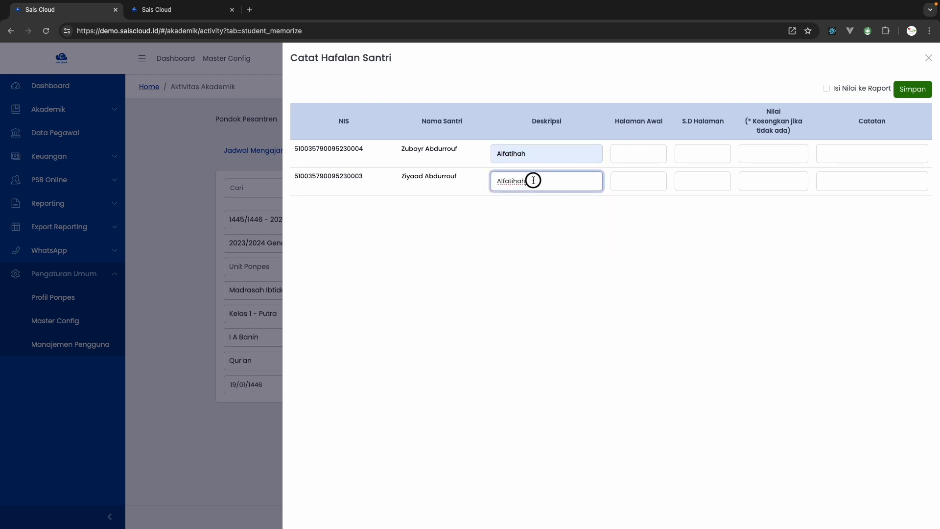
{"action": "double_click", "coordinate": [533, 180]}
{"action": "key", "text": "BackSpace"}
Set the first listed student's memorization pages from 1 to 7 and the Nilai to 90
{"action": "left_click", "coordinate": [641, 155]}
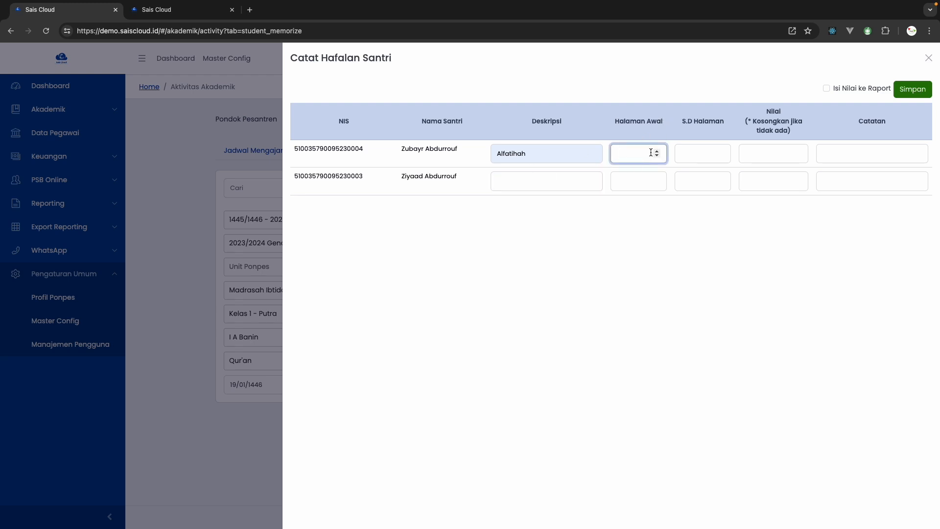
{"action": "type", "text": "1"}
{"action": "key", "text": "Tab"}
{"action": "type", "text": "7"}
{"action": "key", "text": "Tab"}
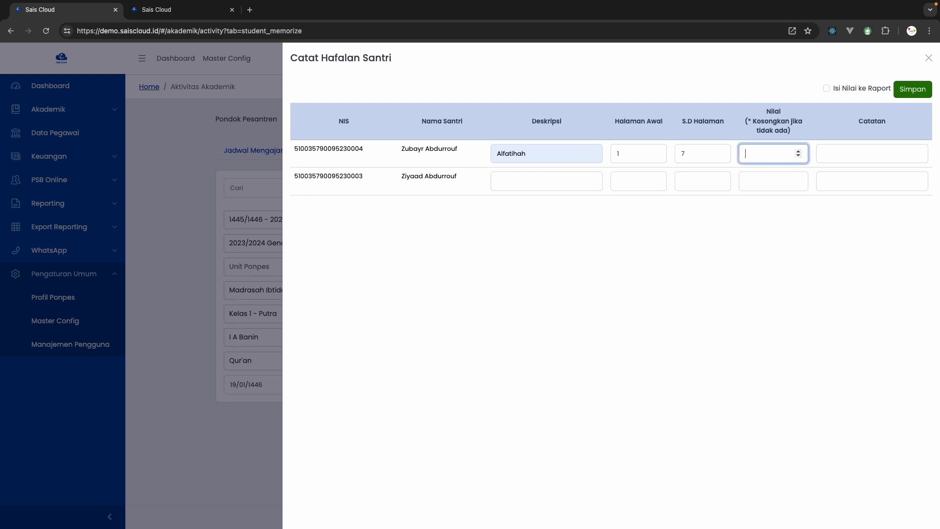
{"action": "type", "text": "90"}
{"action": "key", "text": "Tab"}
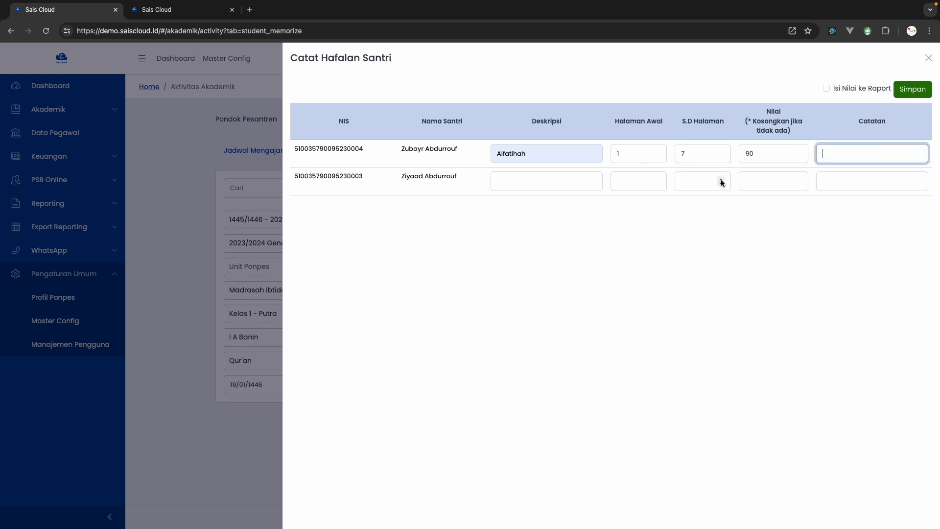
Enable Isi Nilai ke Raport and save the student memorization entry
{"action": "left_click", "coordinate": [799, 96]}
{"action": "left_click", "coordinate": [827, 88]}
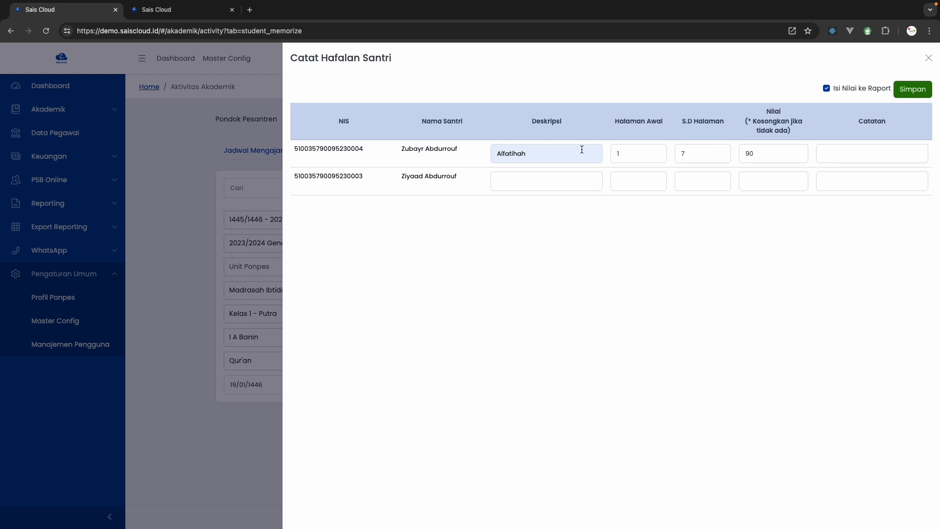
{"action": "left_click", "coordinate": [827, 89]}
{"action": "left_click", "coordinate": [905, 89]}
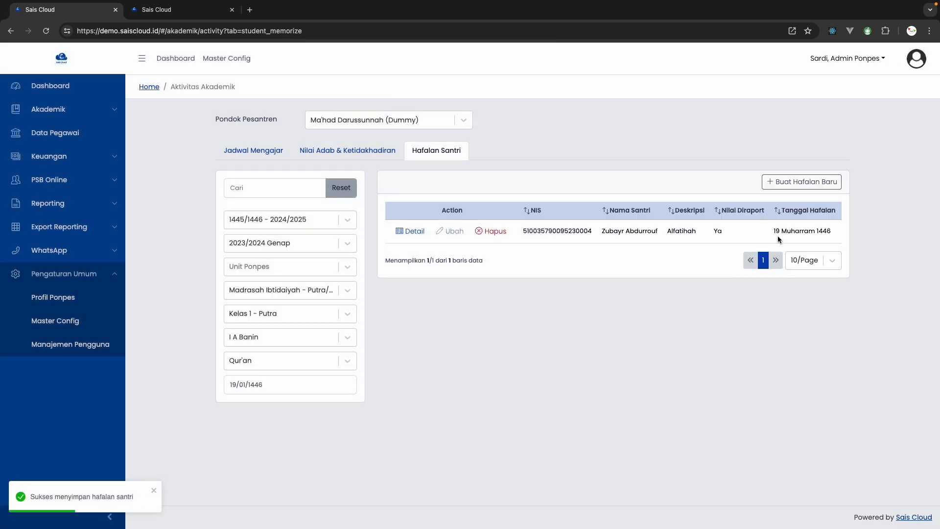
Review the saved Alfatihah record's details and its edit form, closing each without changes
{"action": "left_click", "coordinate": [410, 231]}
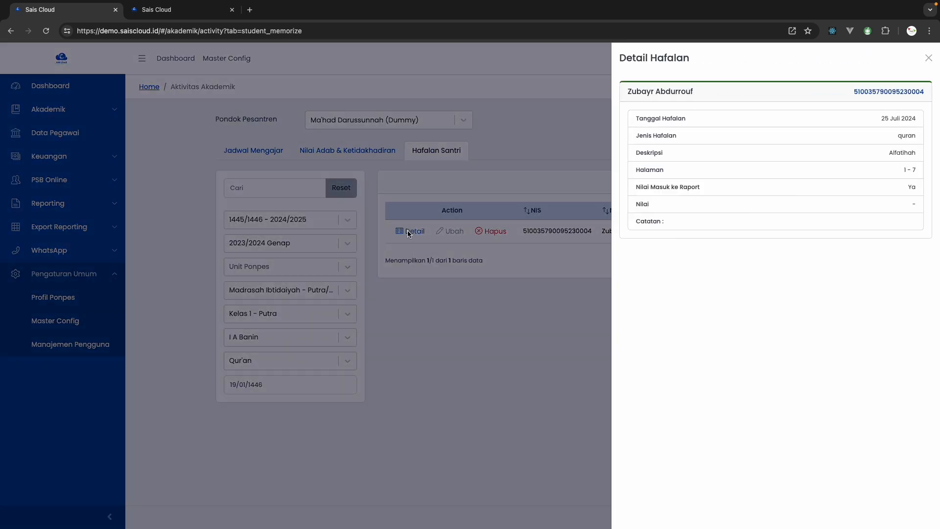
{"action": "left_click", "coordinate": [412, 285]}
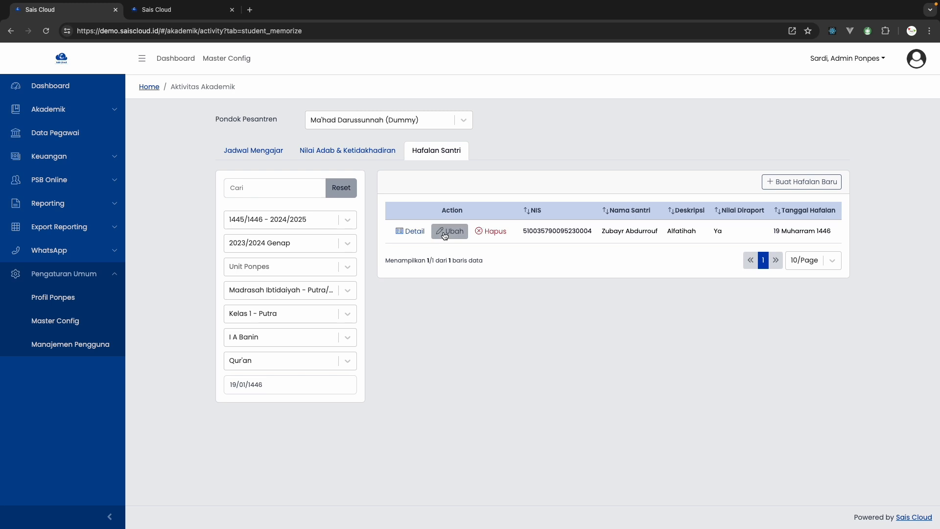
{"action": "left_click", "coordinate": [447, 233]}
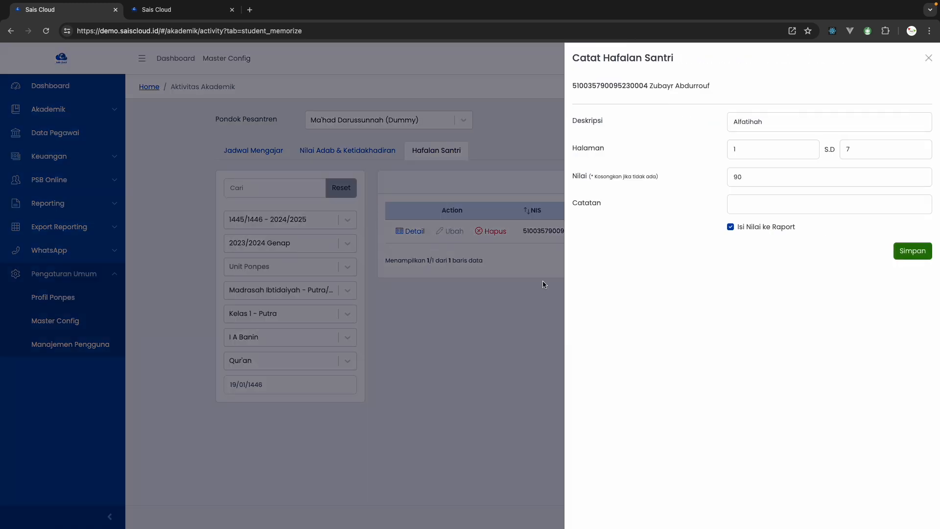
{"action": "left_click", "coordinate": [489, 312]}
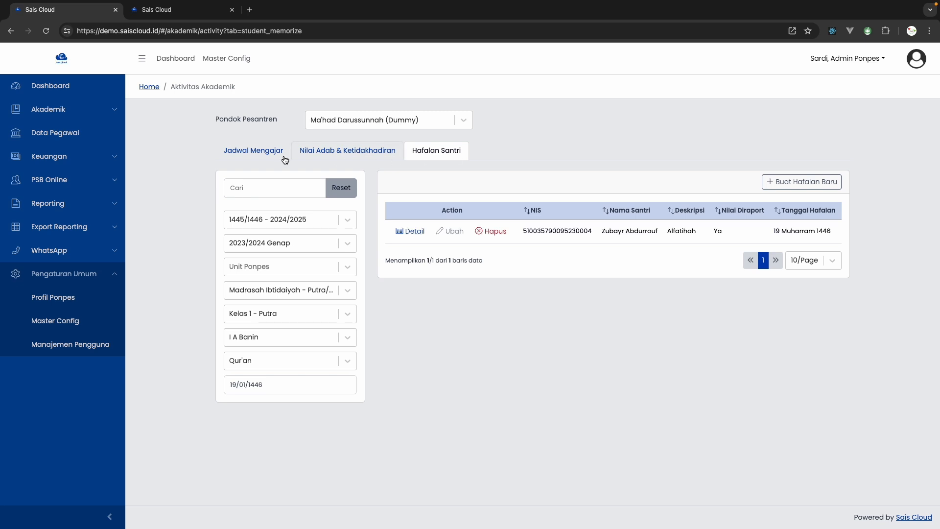
Return to Aktivitas Akademik and show the Jadwal Mengajar teaching schedule
{"action": "left_click", "coordinate": [99, 110]}
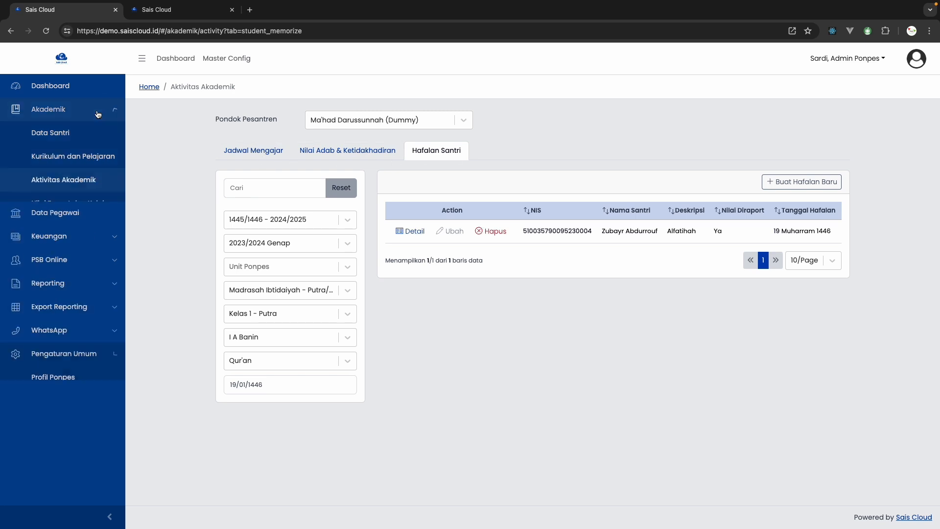
{"action": "left_click", "coordinate": [103, 180]}
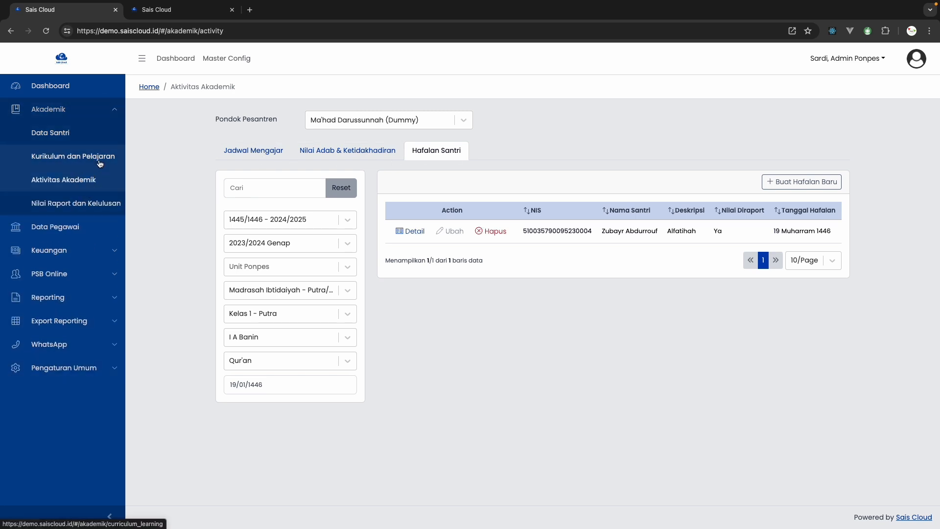
{"action": "left_click", "coordinate": [248, 155]}
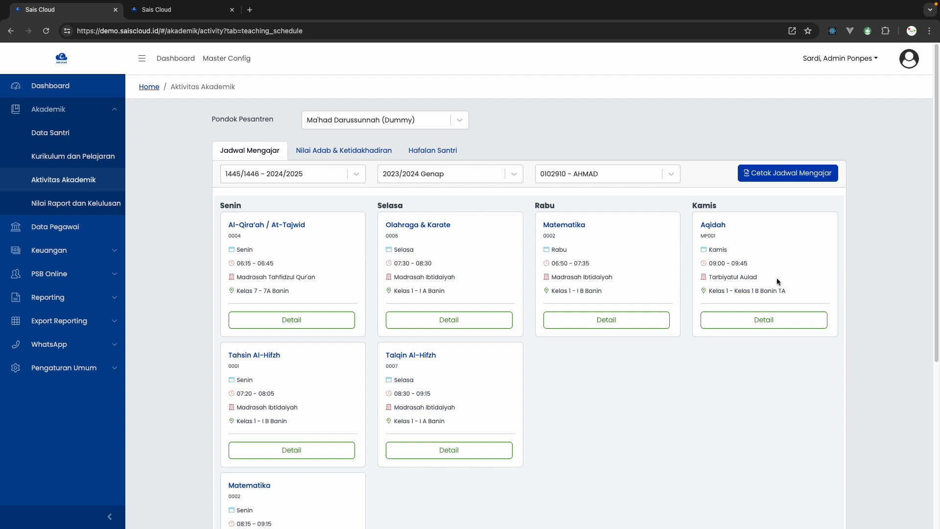